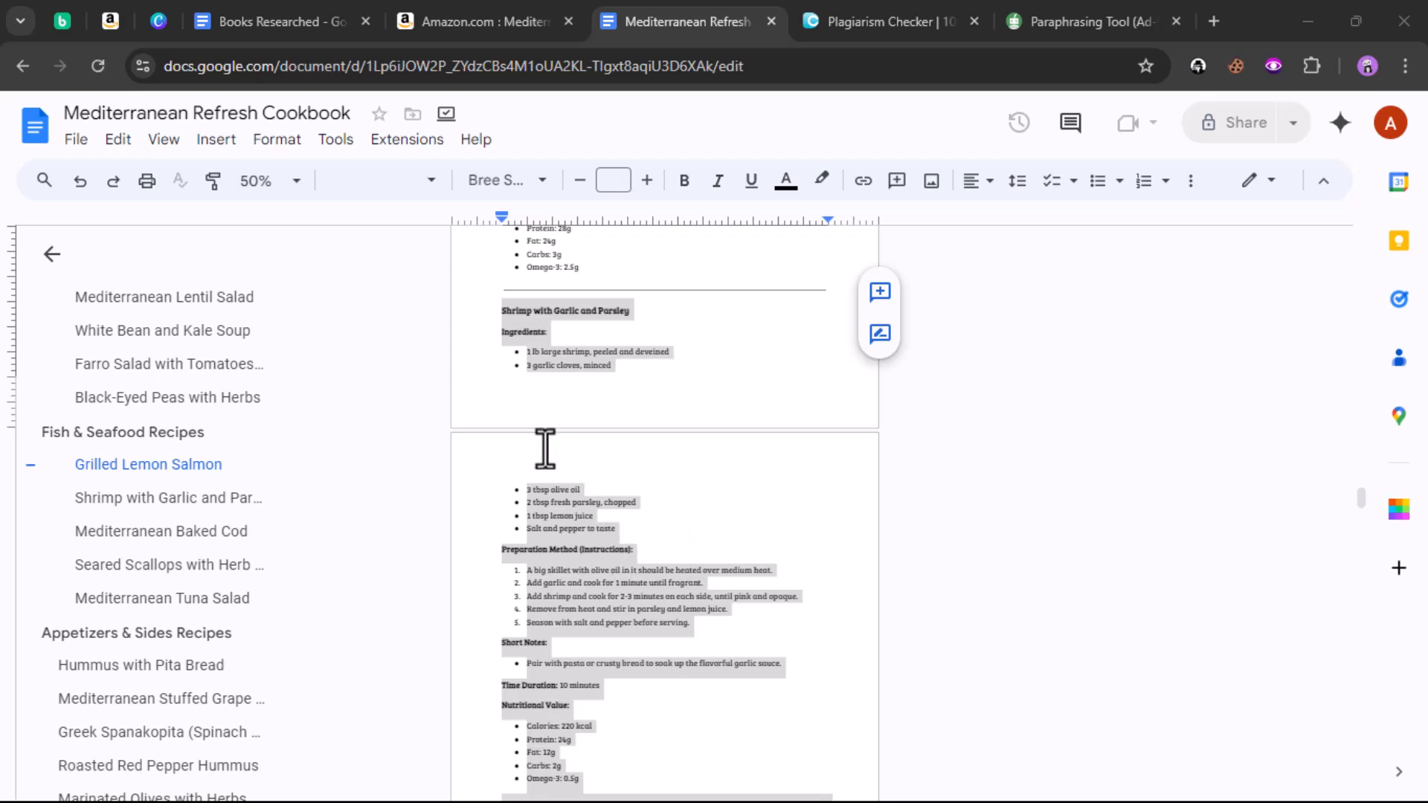
Step: Pass the reCAPTCHA and run DupliChecker's plagiarism check on the 994-word recipe text
scroll(542, 406, "down", 2)
scroll(539, 406, "down", 15)
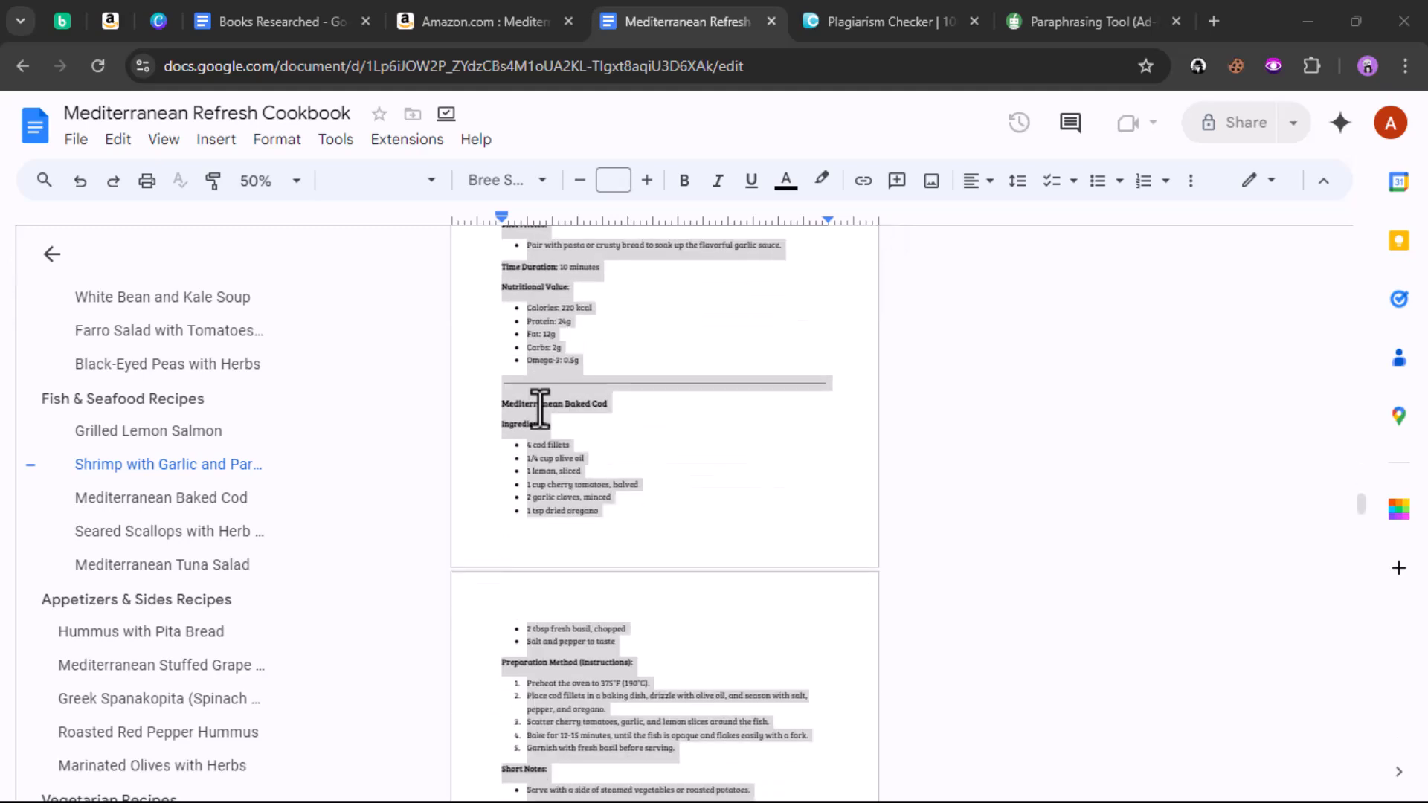
scroll(538, 415, "down", 8)
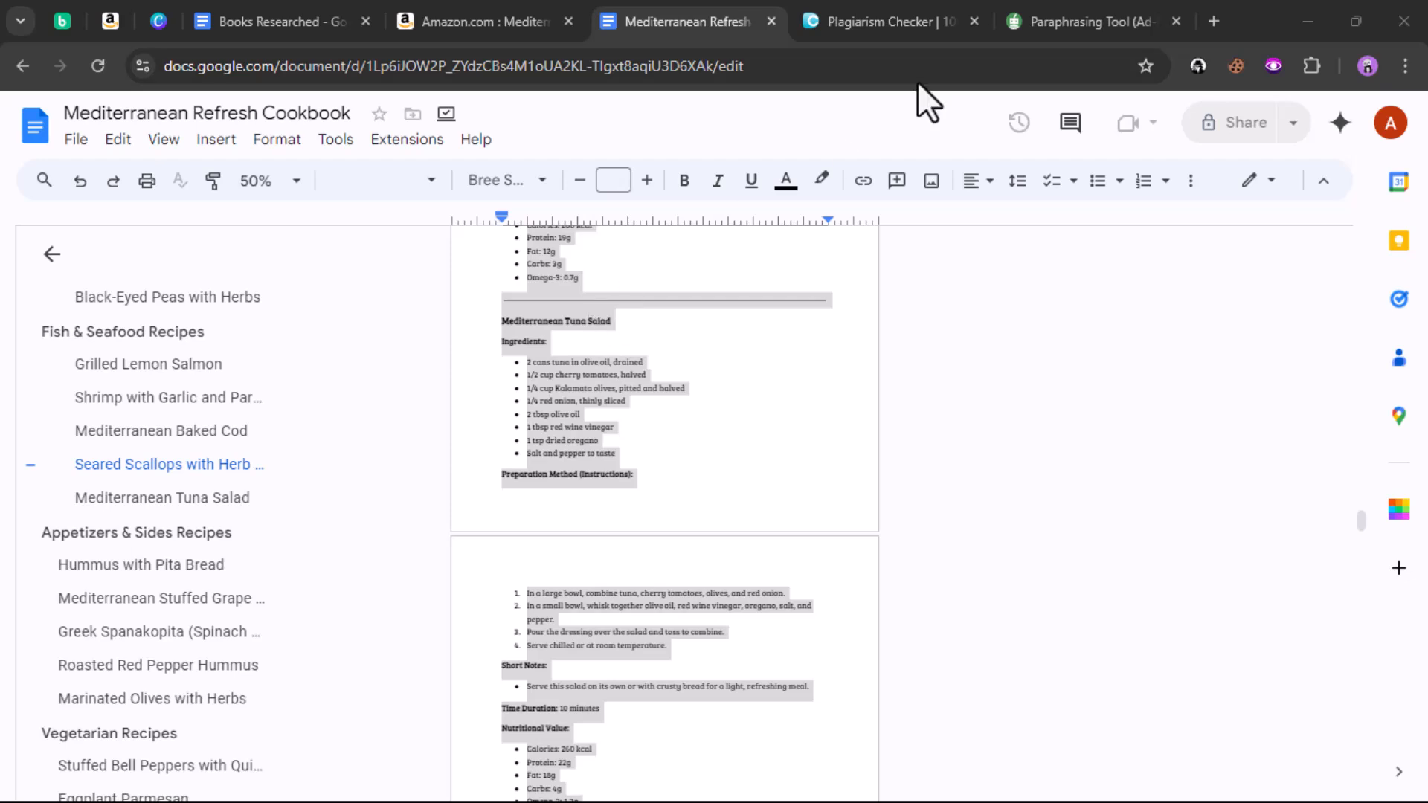
left_click(877, 24)
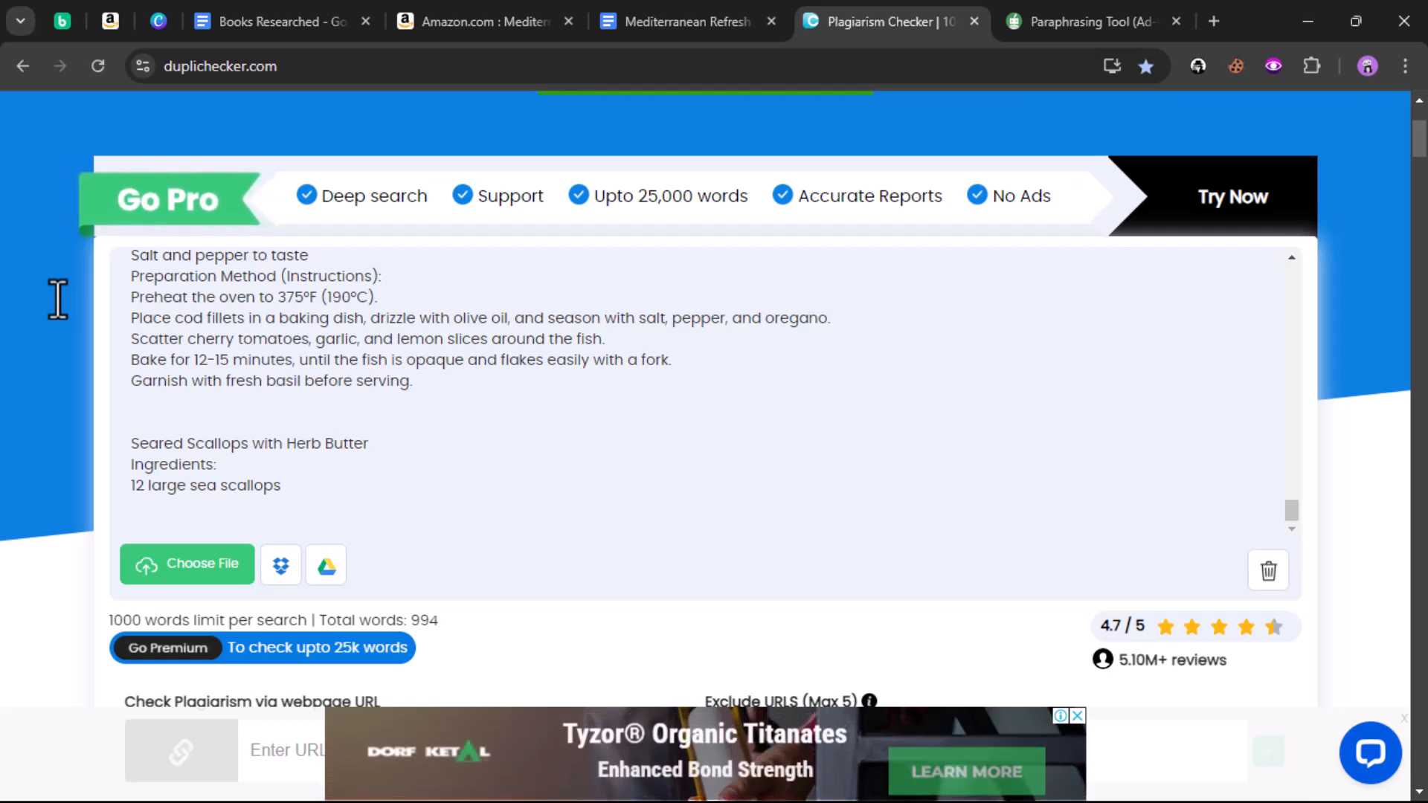
scroll(424, 345, "down", 1)
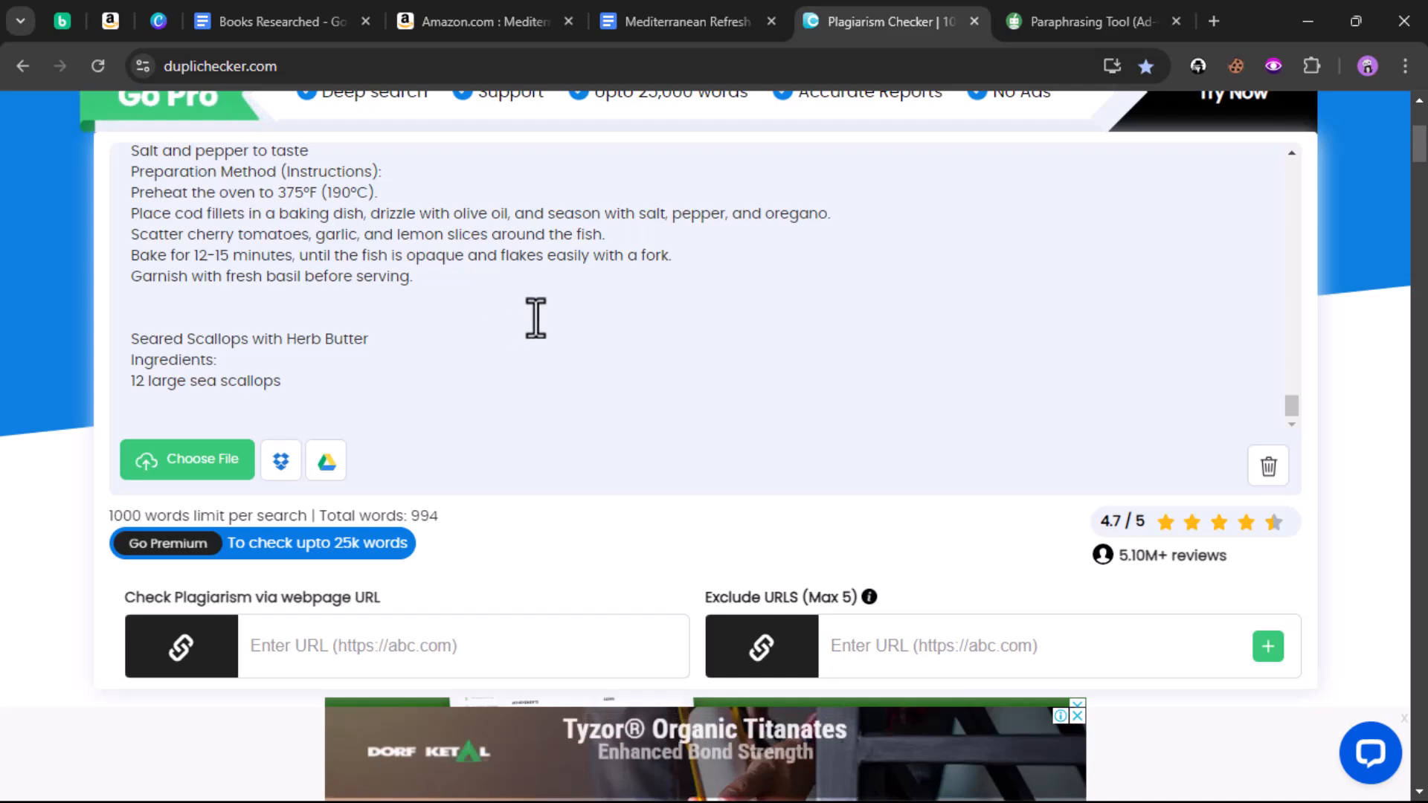
scroll(528, 321, "up", 10)
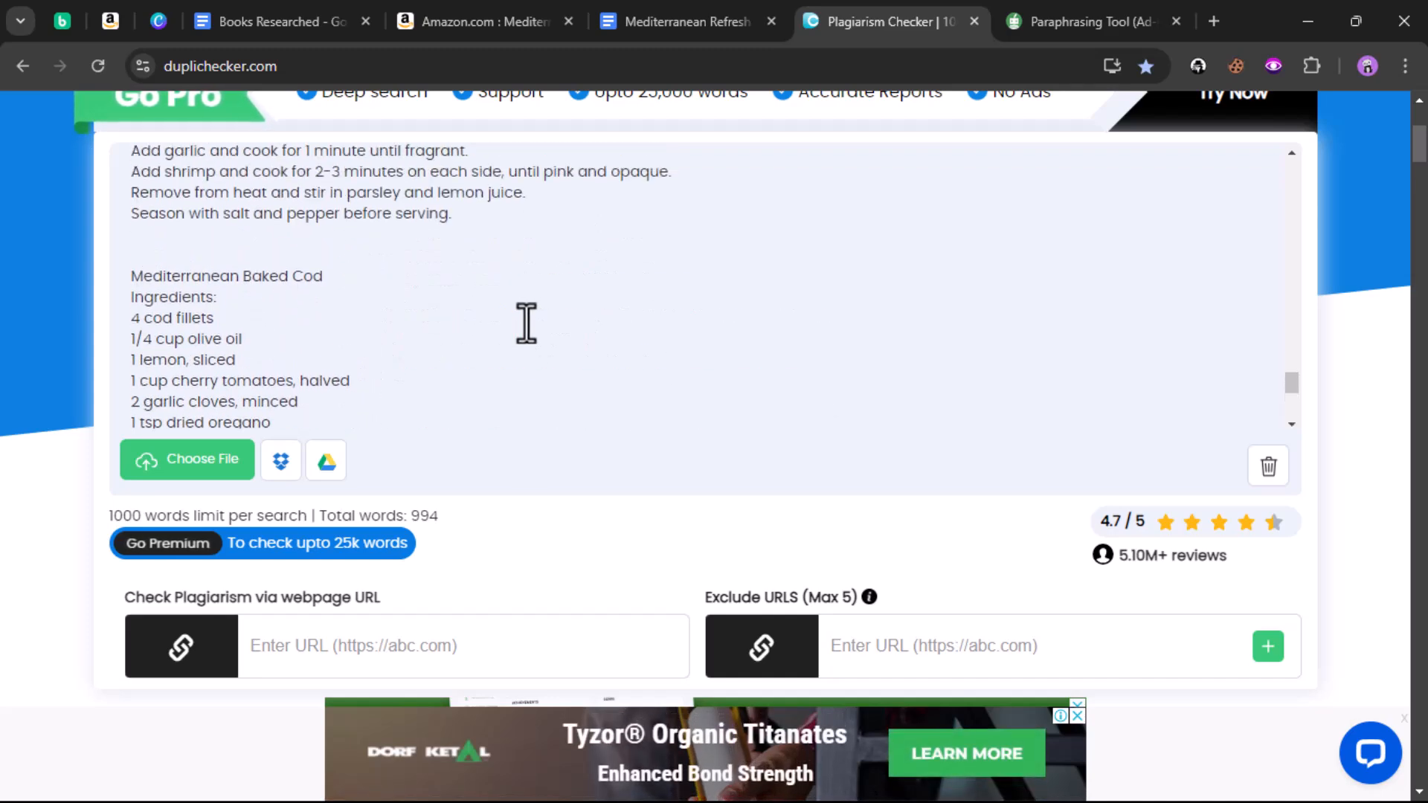
scroll(528, 326, "down", 10)
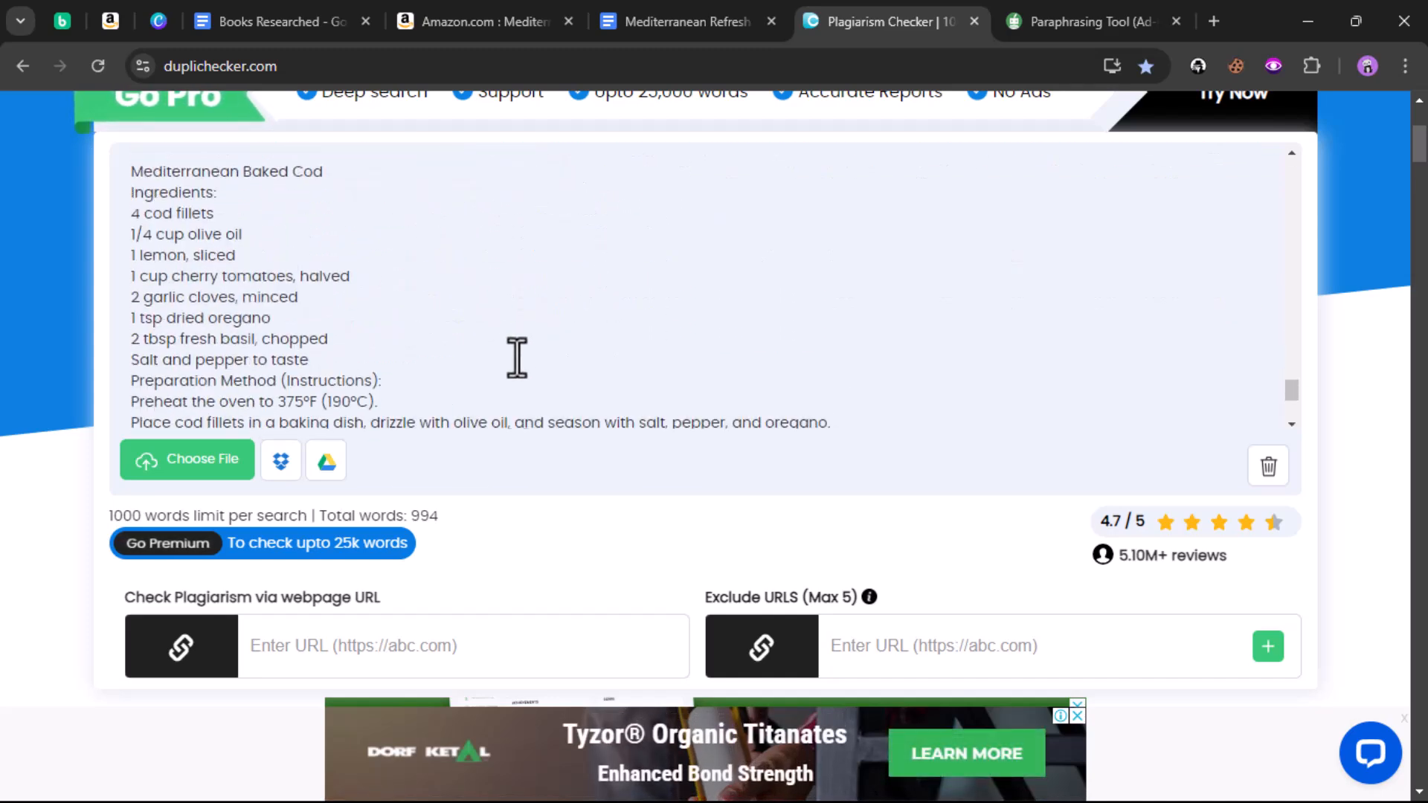
scroll(526, 622, "down", 4)
left_click(575, 543)
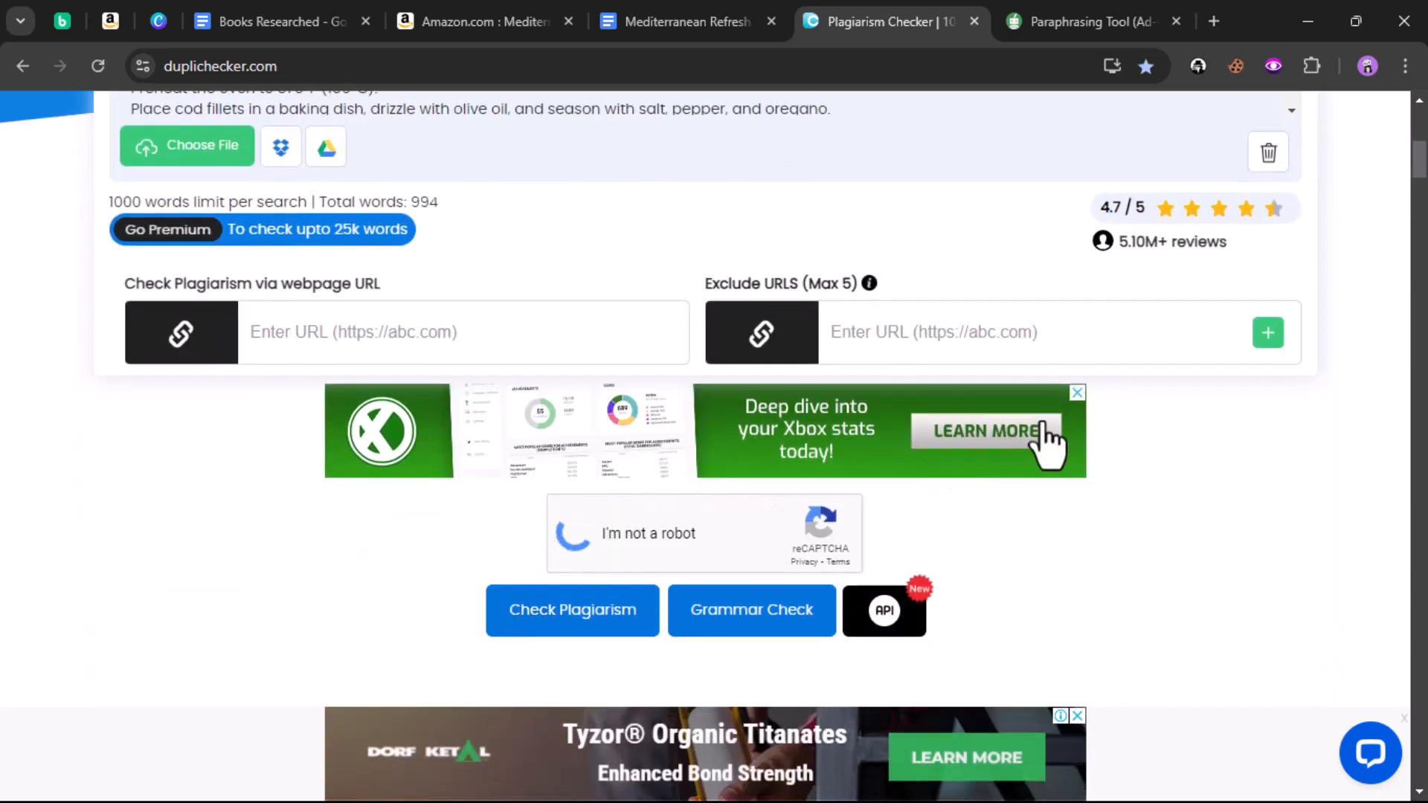
left_click(1077, 392)
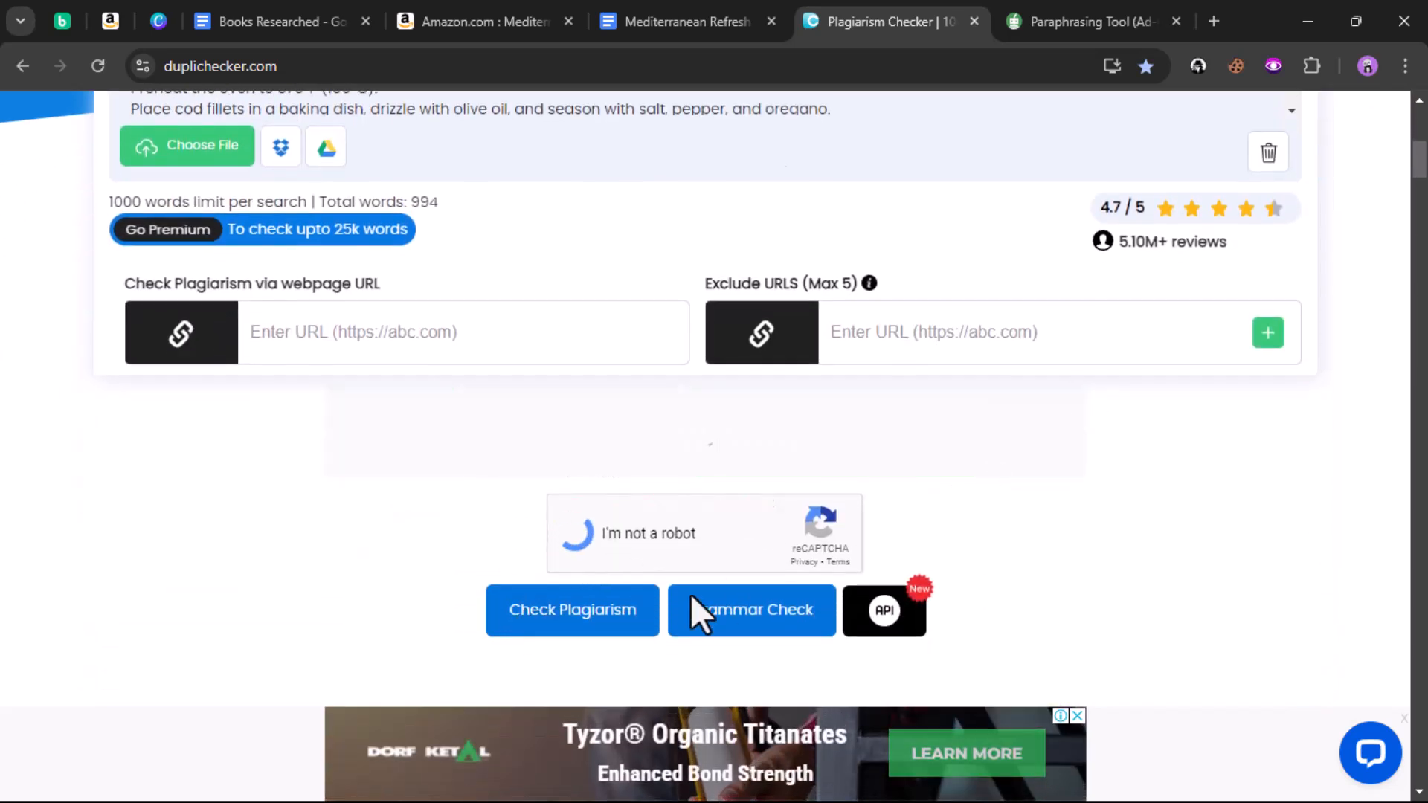
left_click(576, 632)
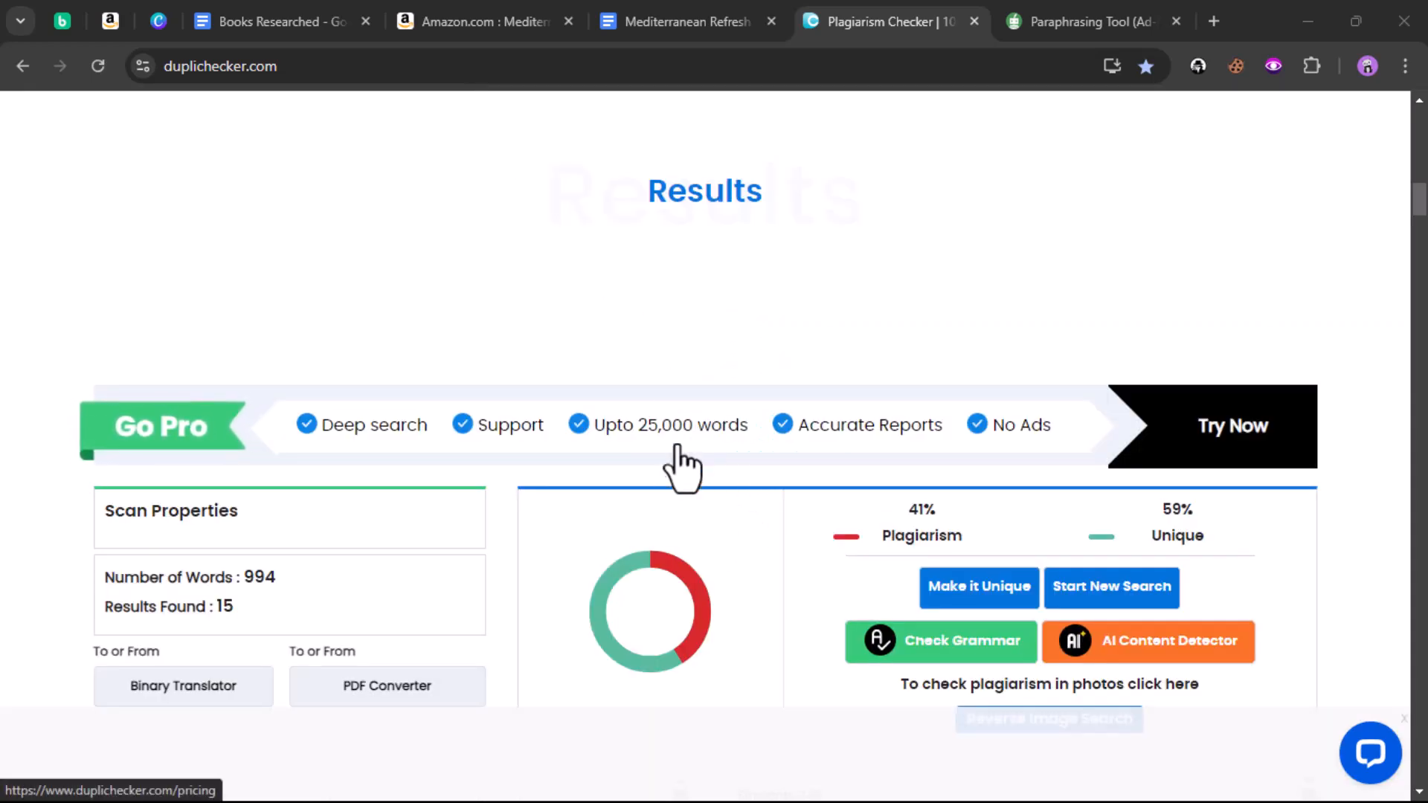
scroll(383, 432, "down", 3)
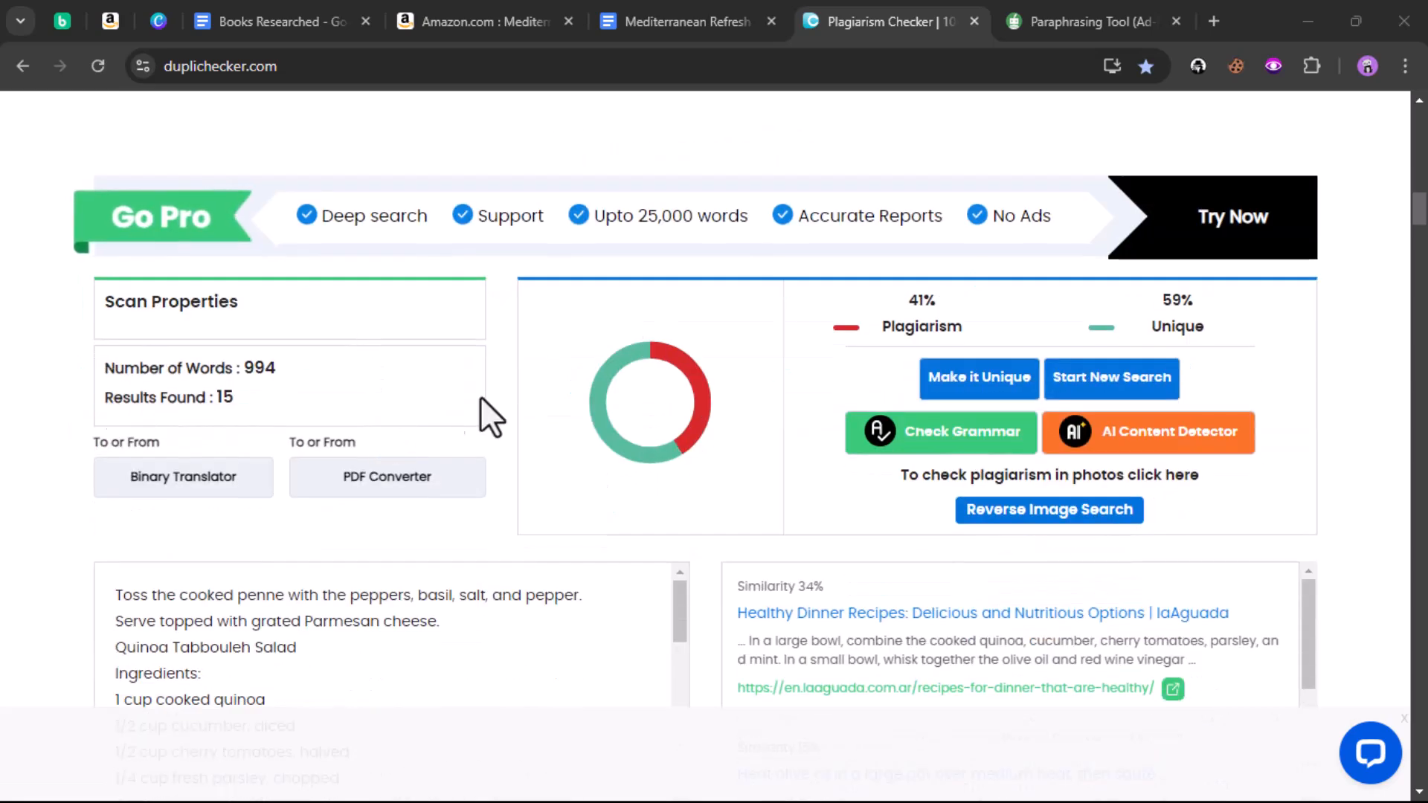
scroll(446, 403, "down", 3)
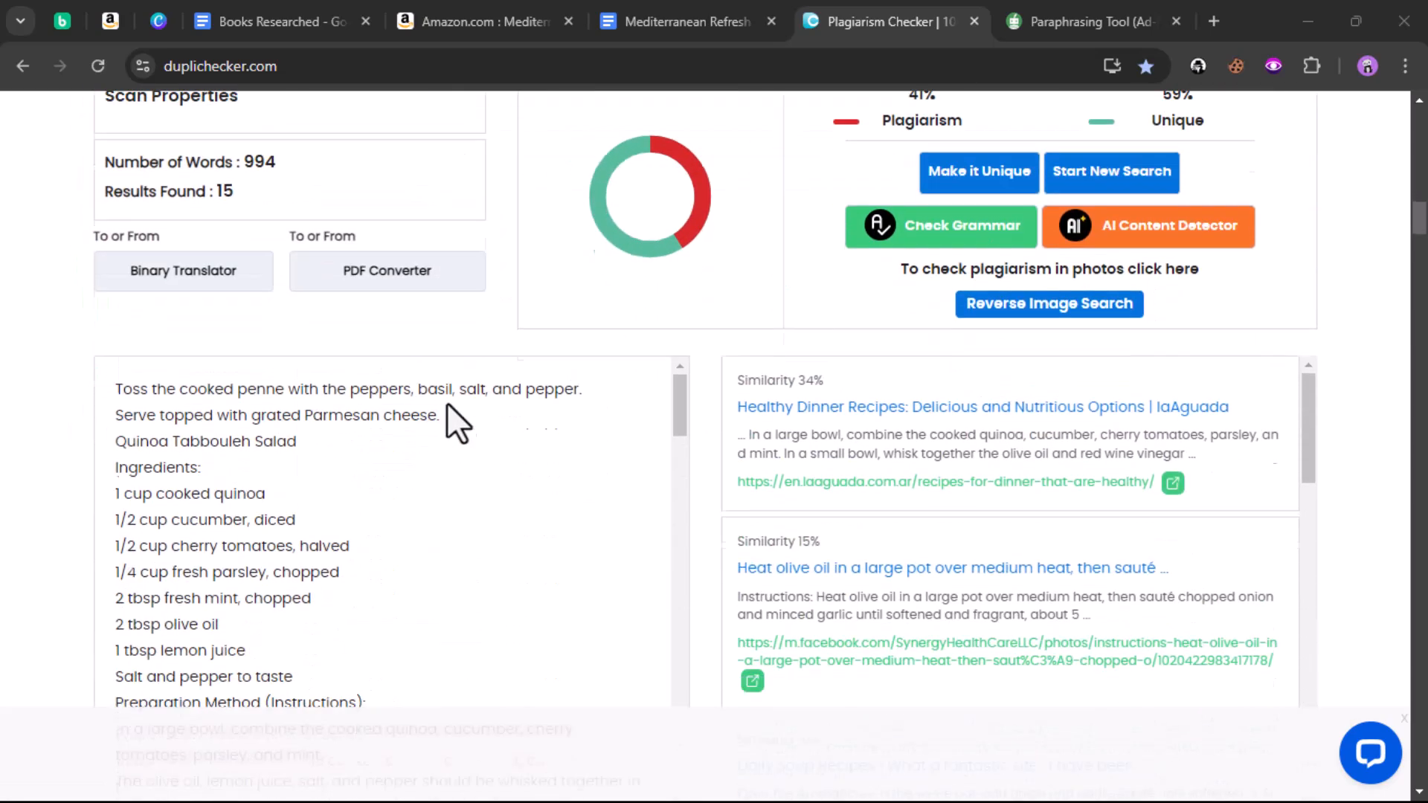
scroll(324, 275, "up", 1)
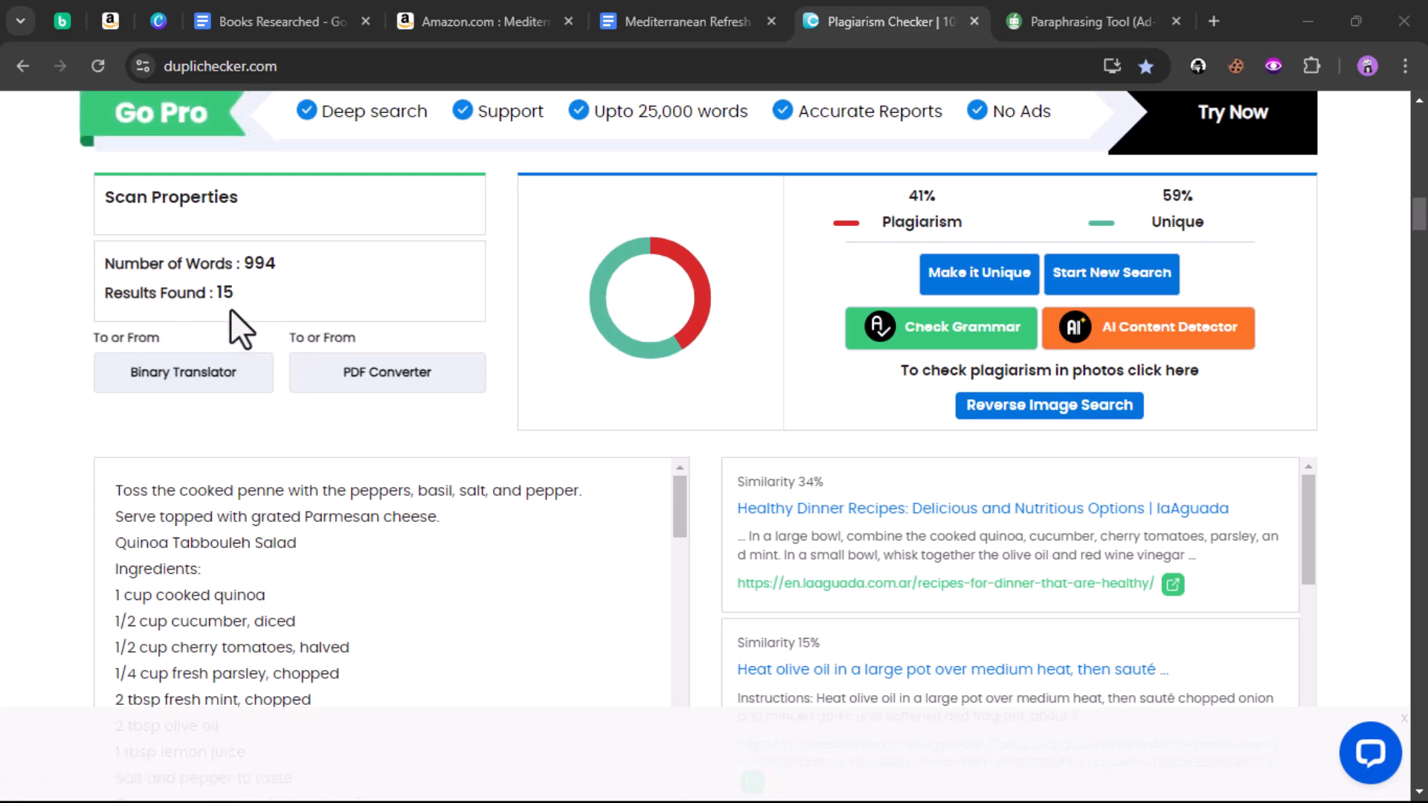
scroll(337, 319, "up", 2)
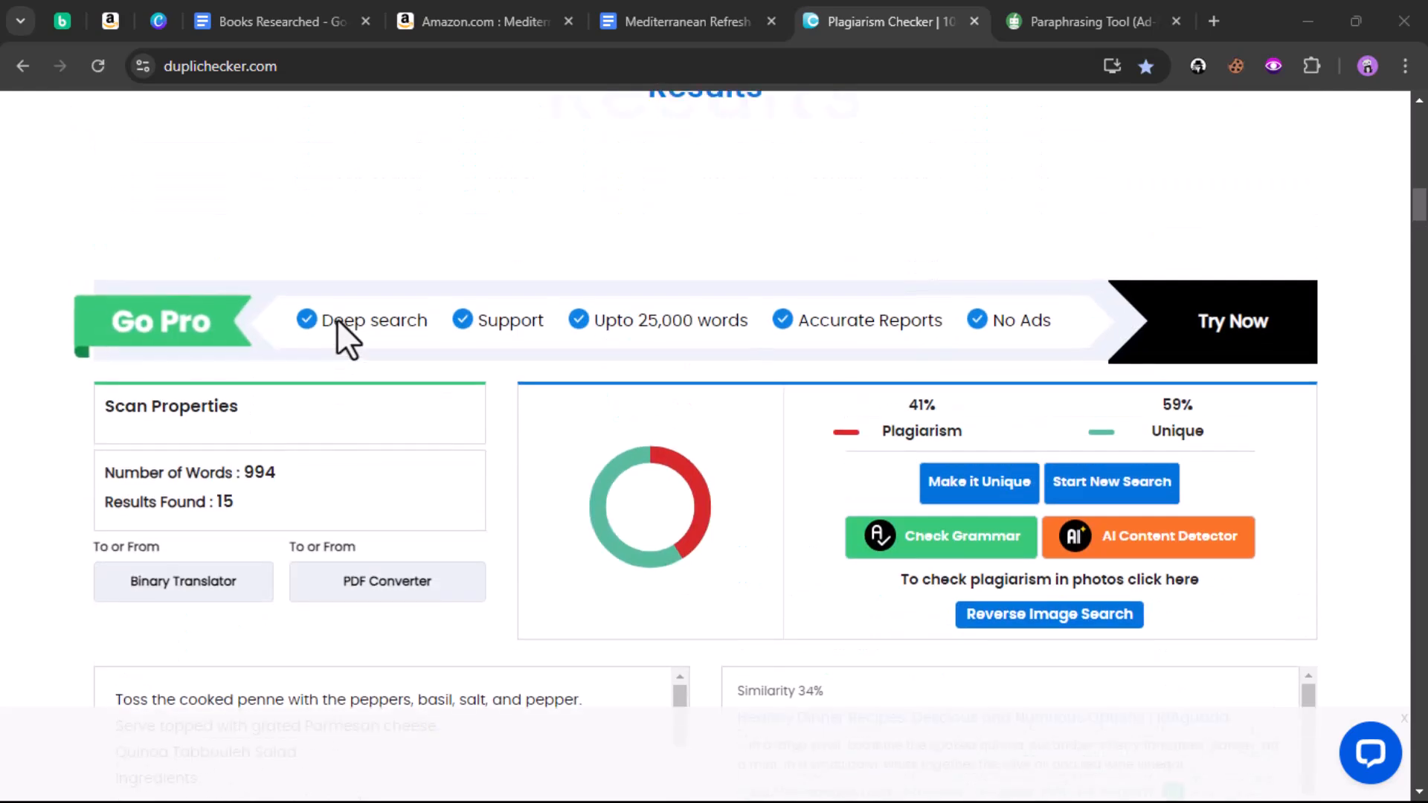
scroll(337, 319, "down", 3)
scroll(518, 416, "down", 3)
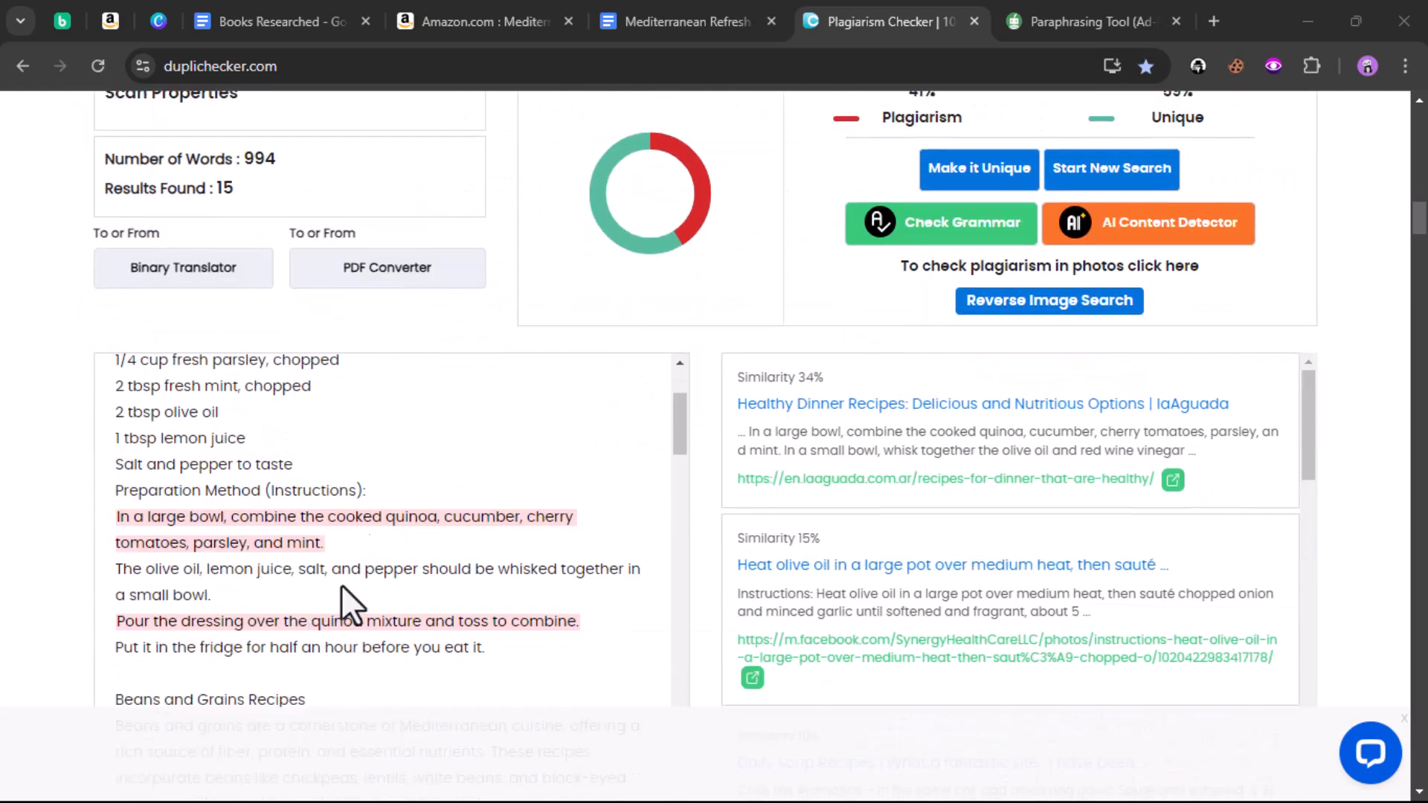
scroll(414, 516, "up", 3)
scroll(550, 286, "down", 2)
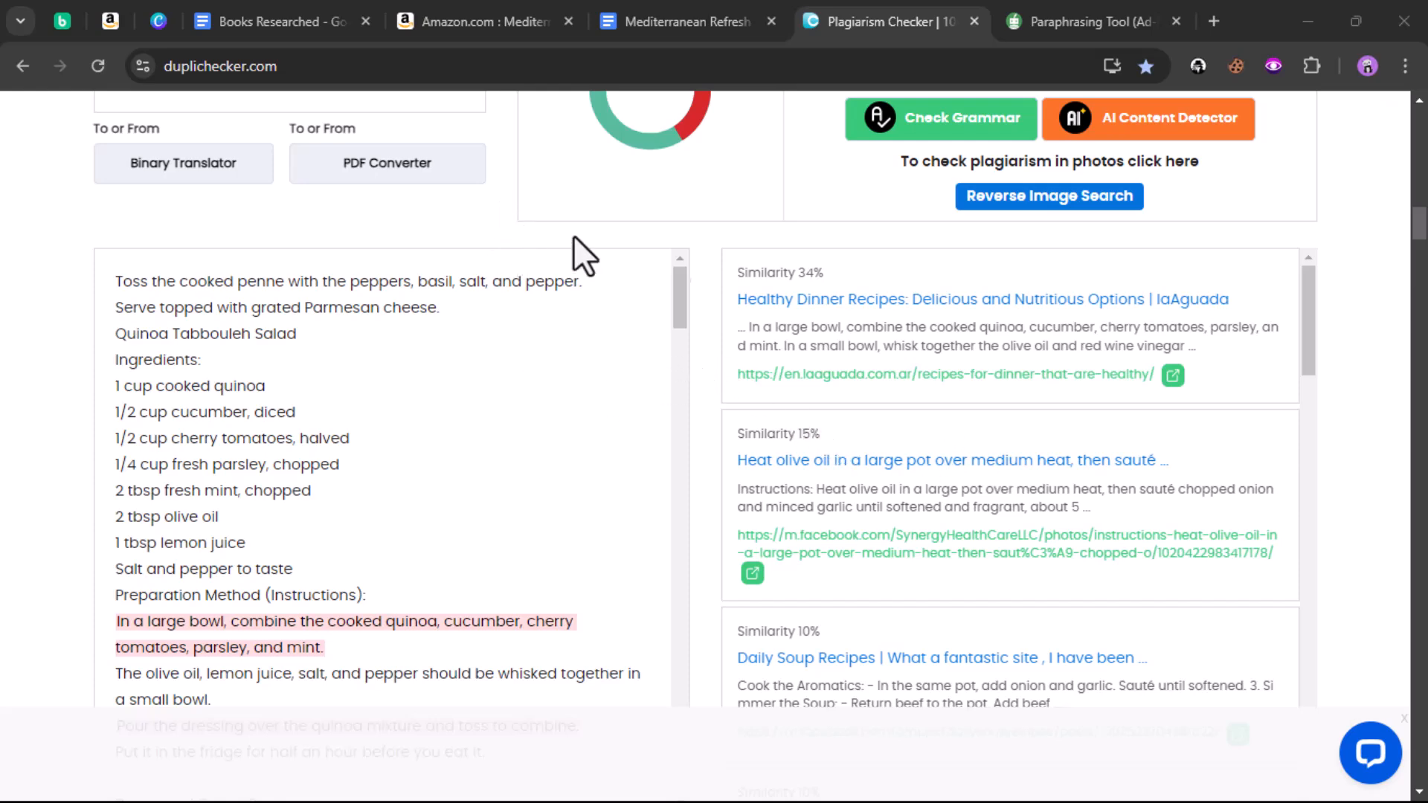
scroll(583, 402, "up", 1)
scroll(500, 248, "down", 3)
scroll(382, 362, "down", 1)
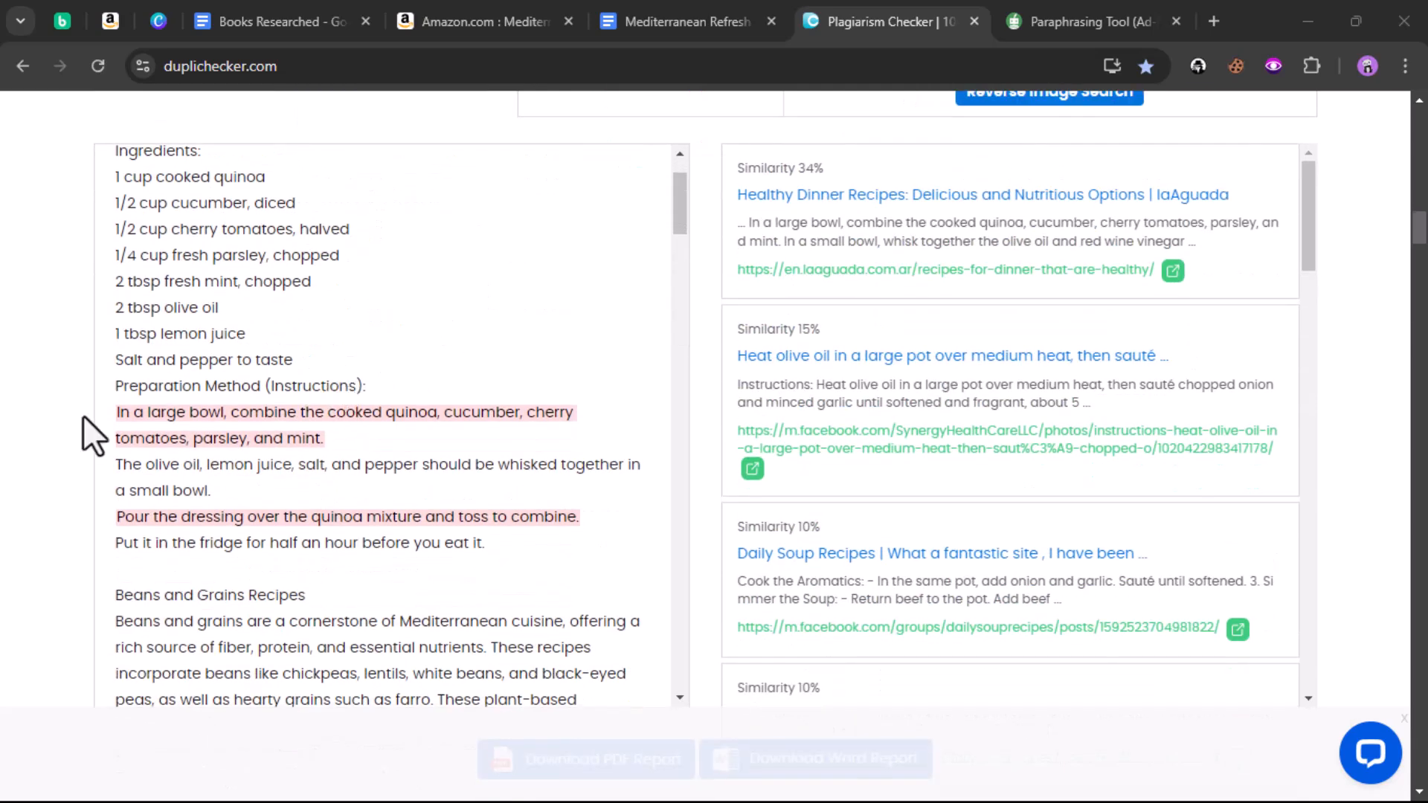
Step: Select the flagged 'In a large bowl, combine the cooked quinoa' sentence in DupliChecker
left_click_drag(112, 413, 323, 444)
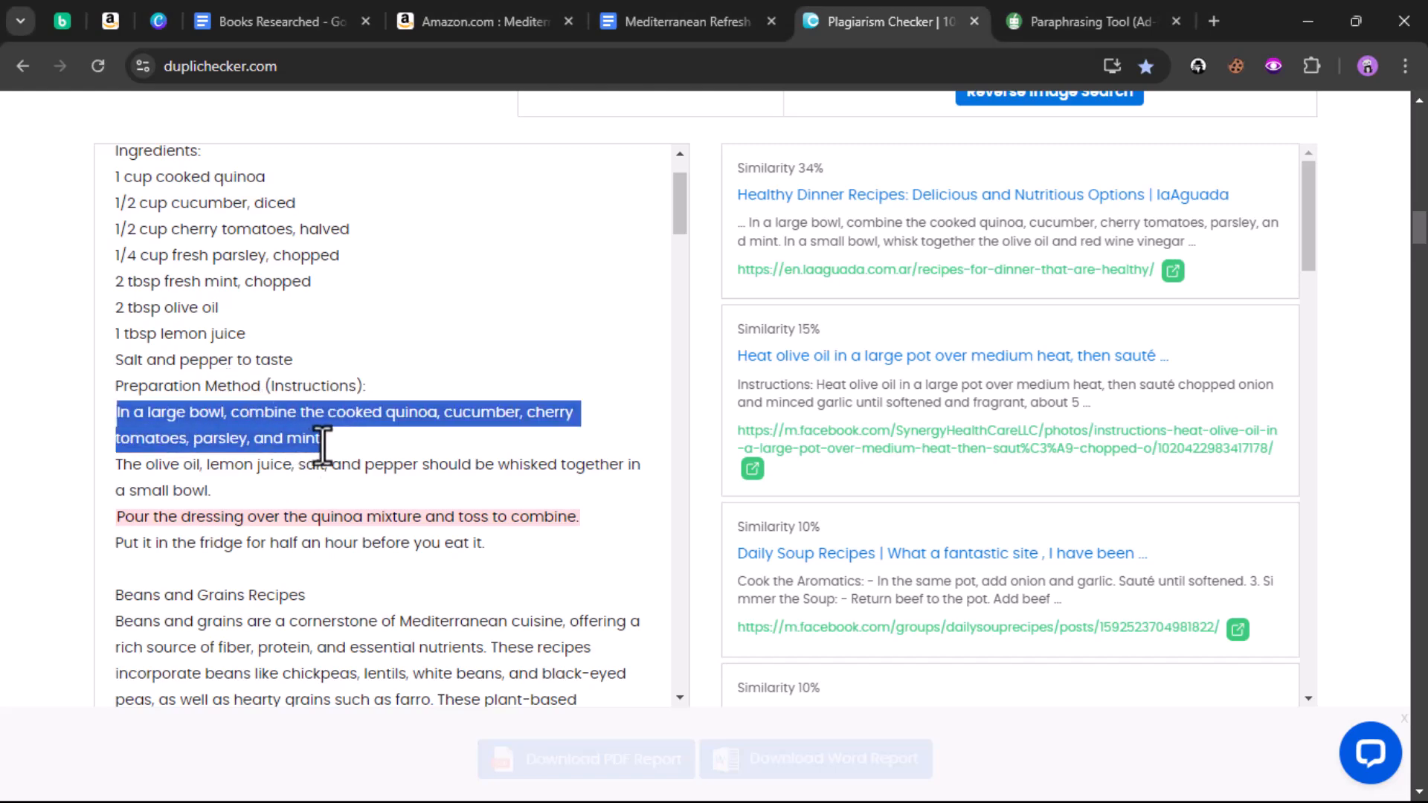
right_click(316, 444)
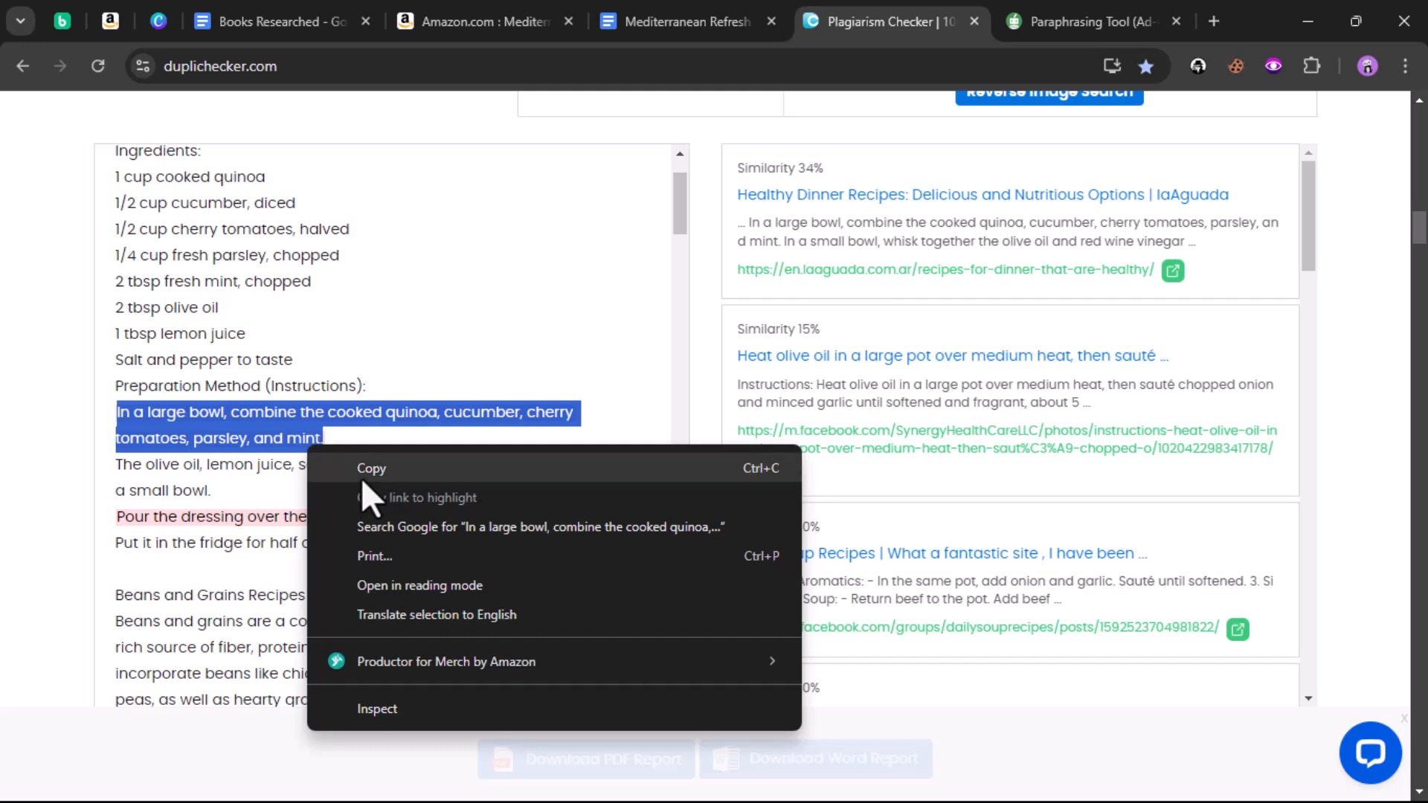
left_click(358, 470)
left_click(120, 420)
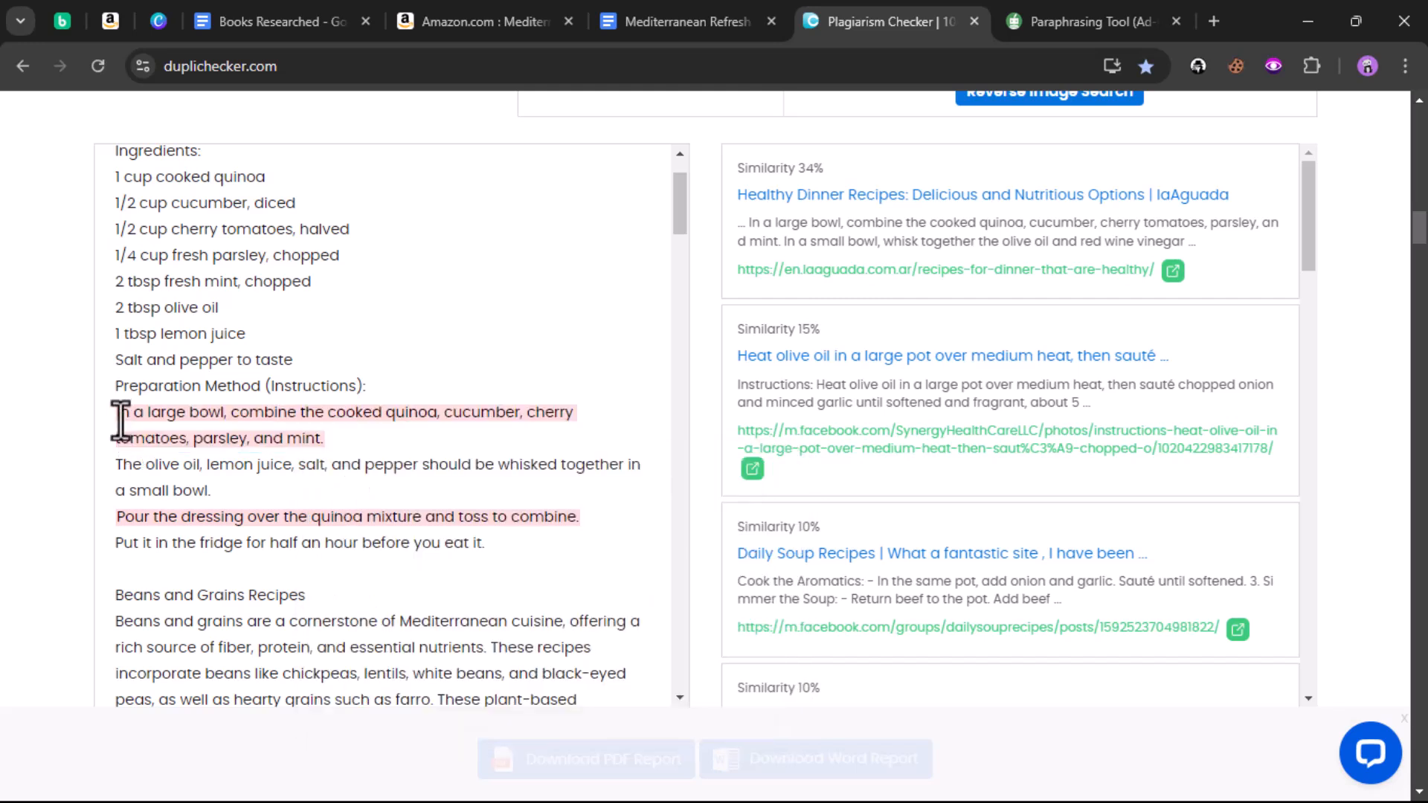
triple_click(114, 415)
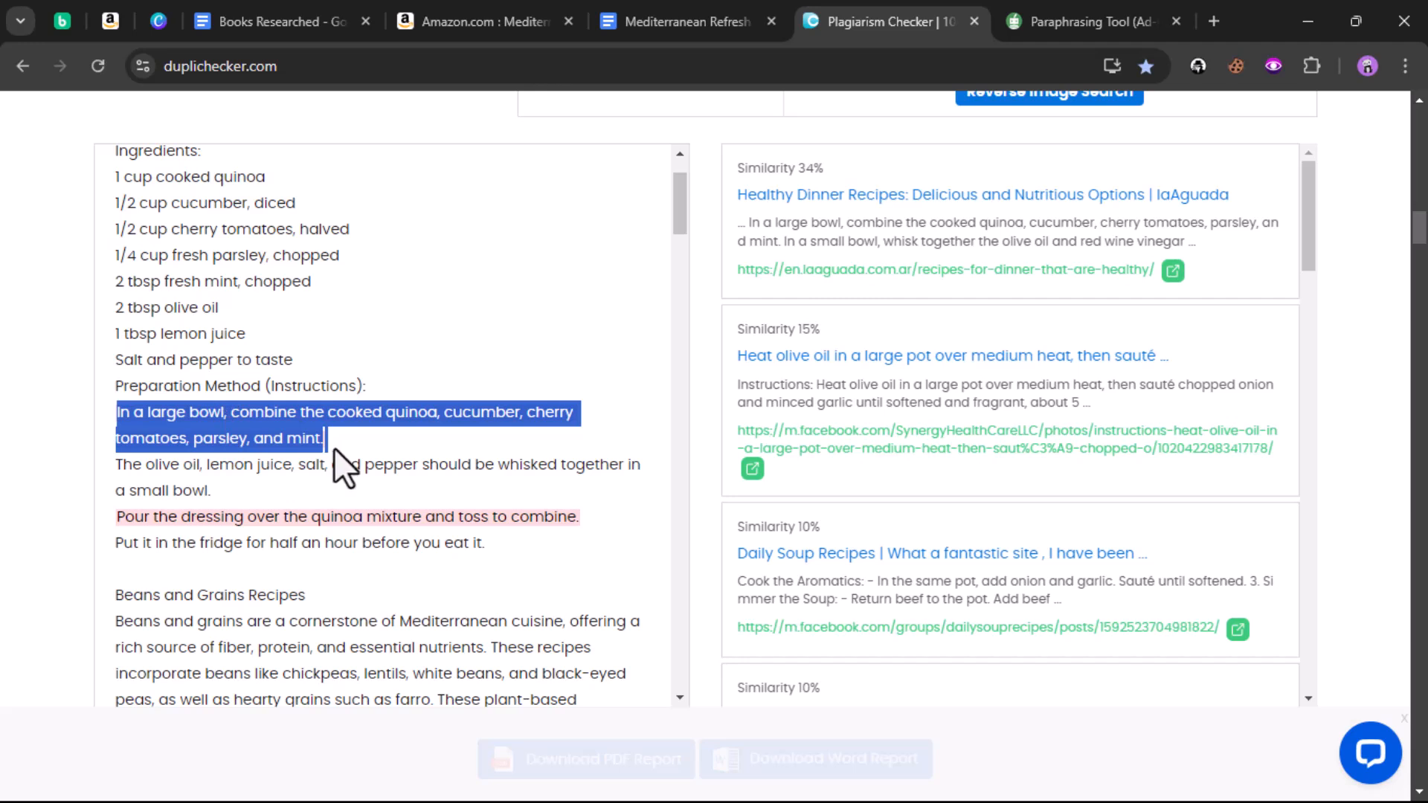
triple_click(214, 435)
left_click(151, 415)
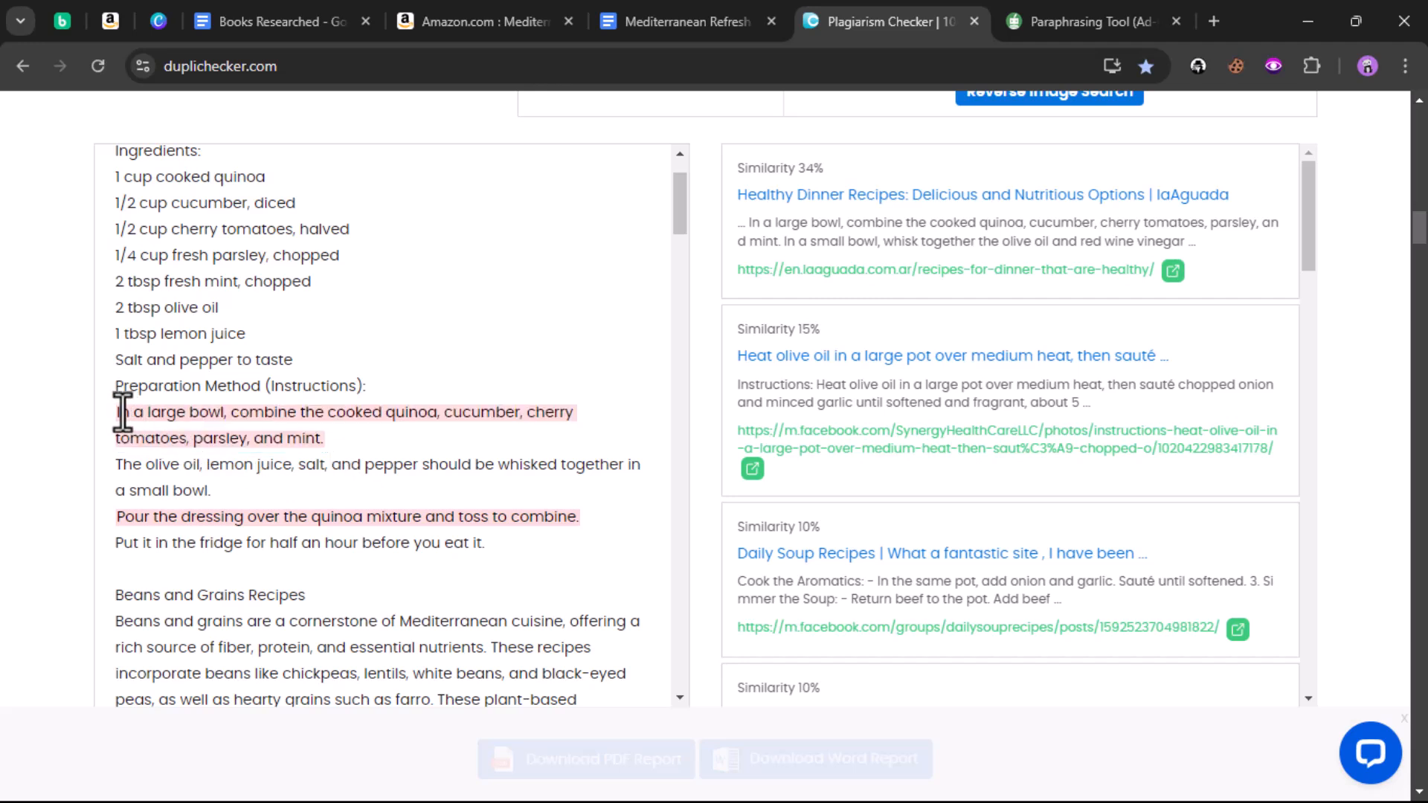
left_click_drag(117, 413, 238, 441)
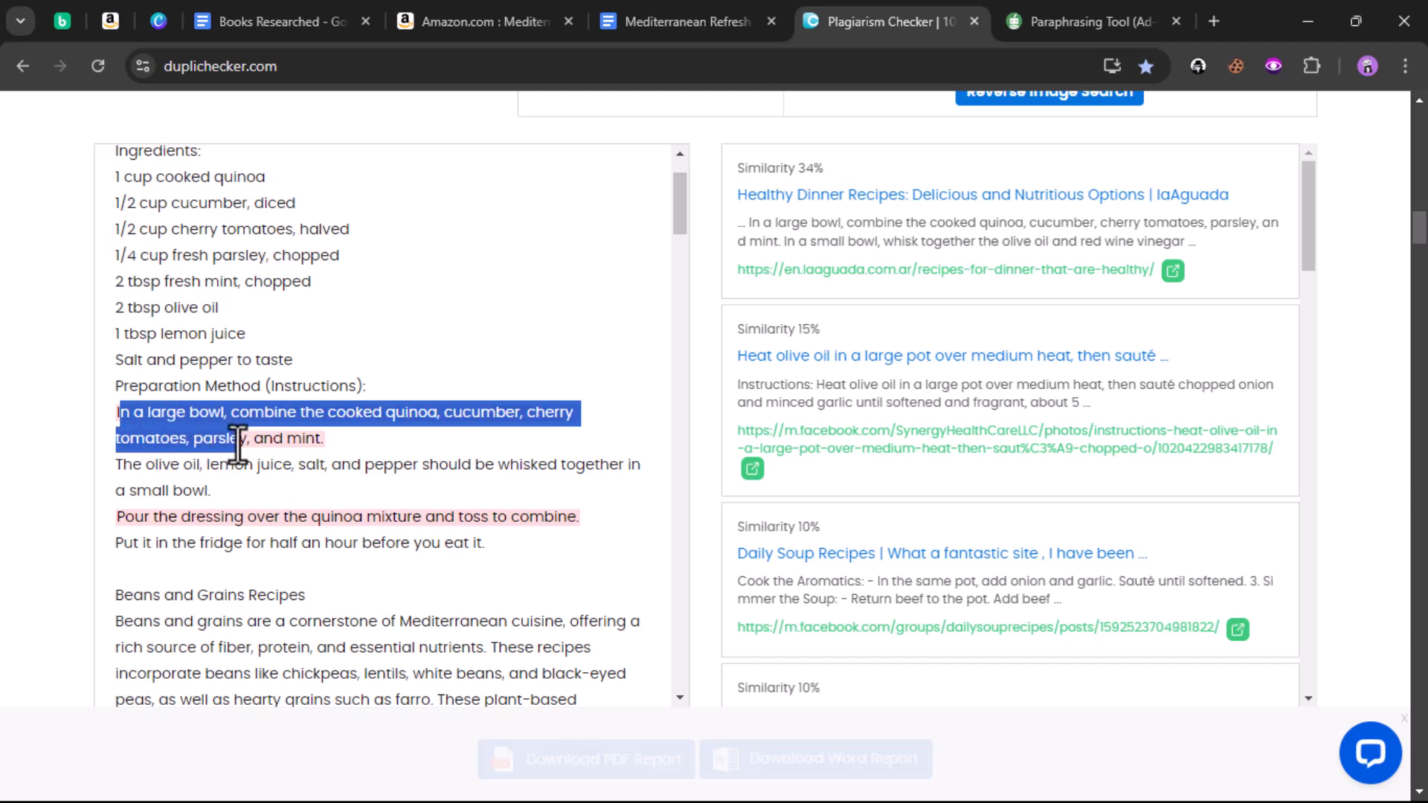
left_click(120, 421)
Step: Copy exactly the quinoa sentence ending with mint and return to the cookbook
left_click_drag(115, 414, 321, 451)
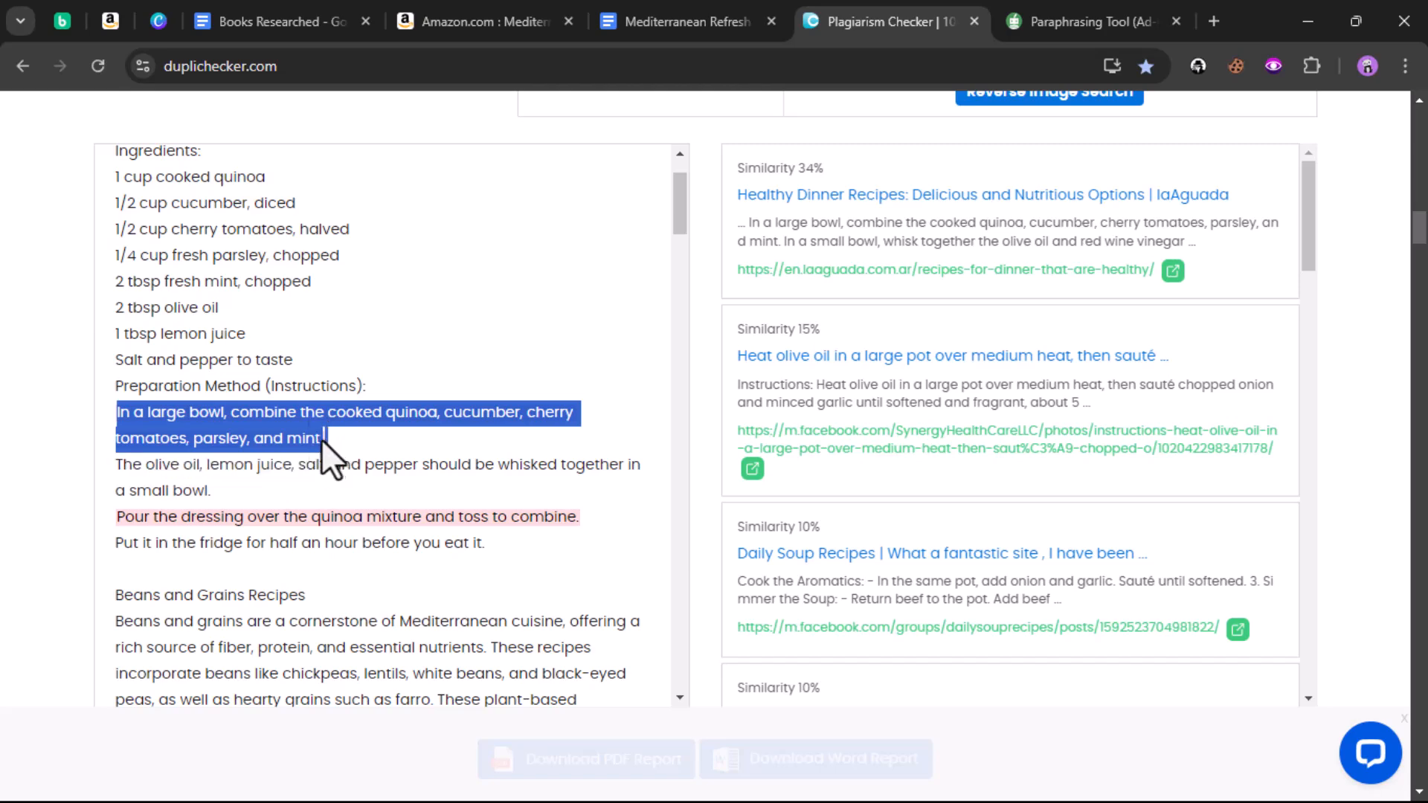
right_click(302, 438)
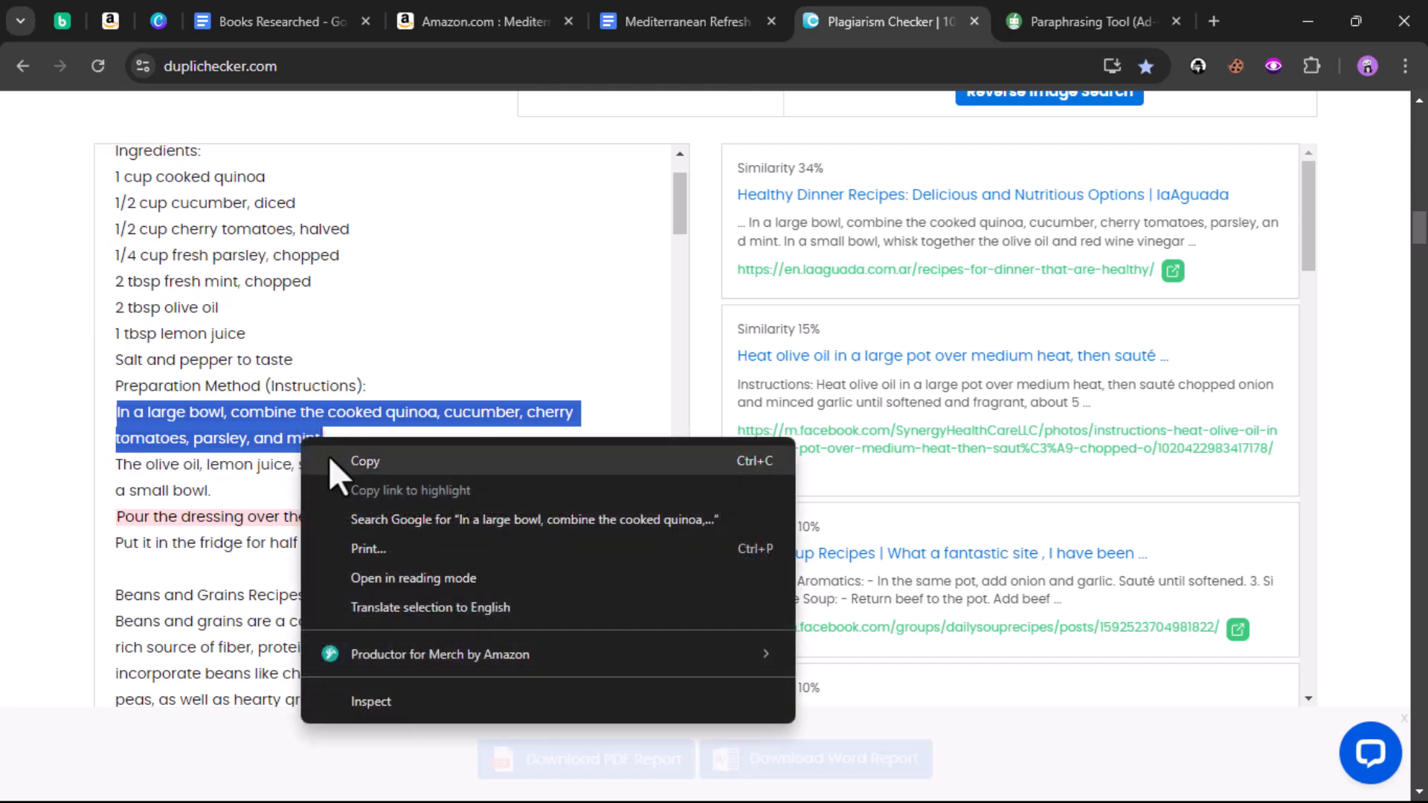
left_click(329, 457)
left_click(697, 27)
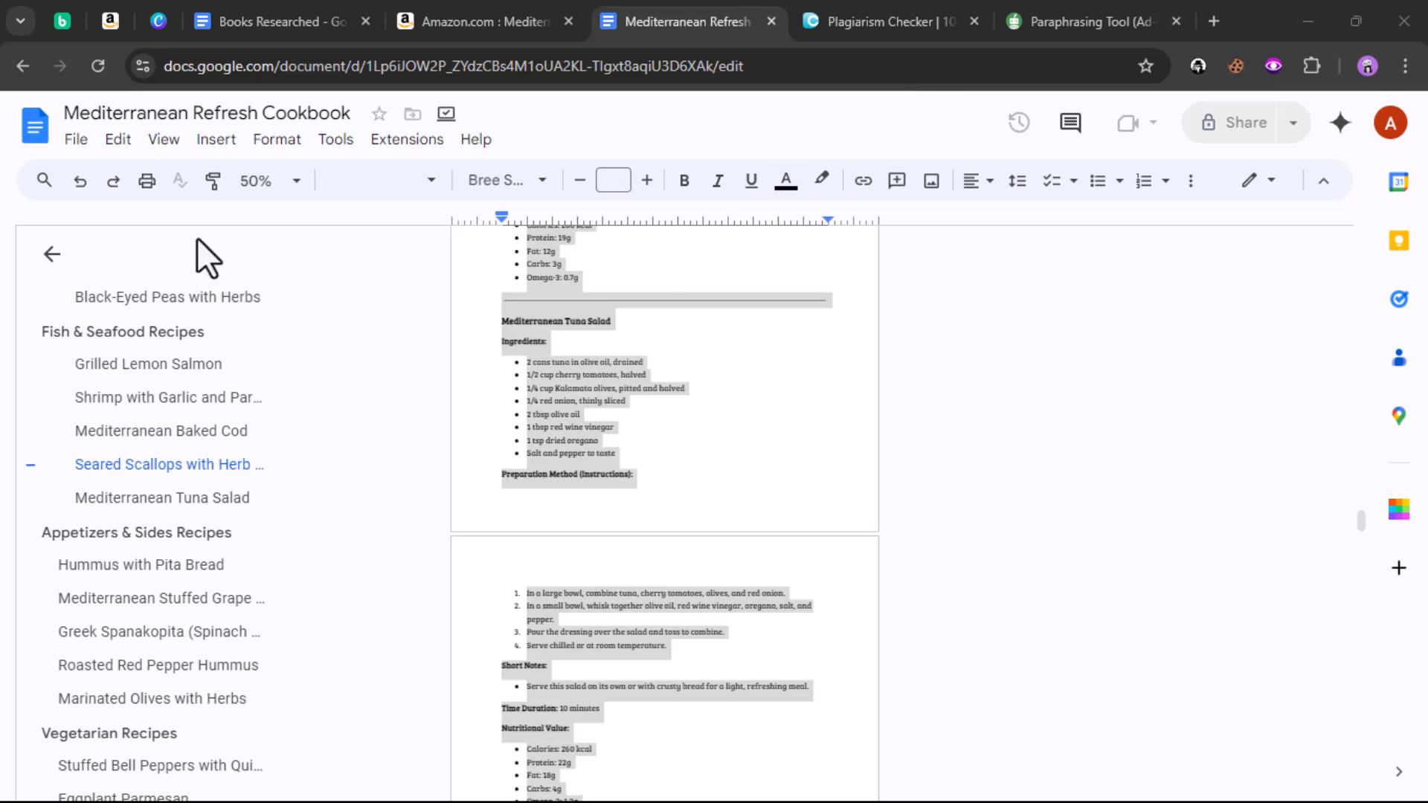
Step: Paste the copied quinoa sentence into the Find field of Find and replace
left_click(206, 143)
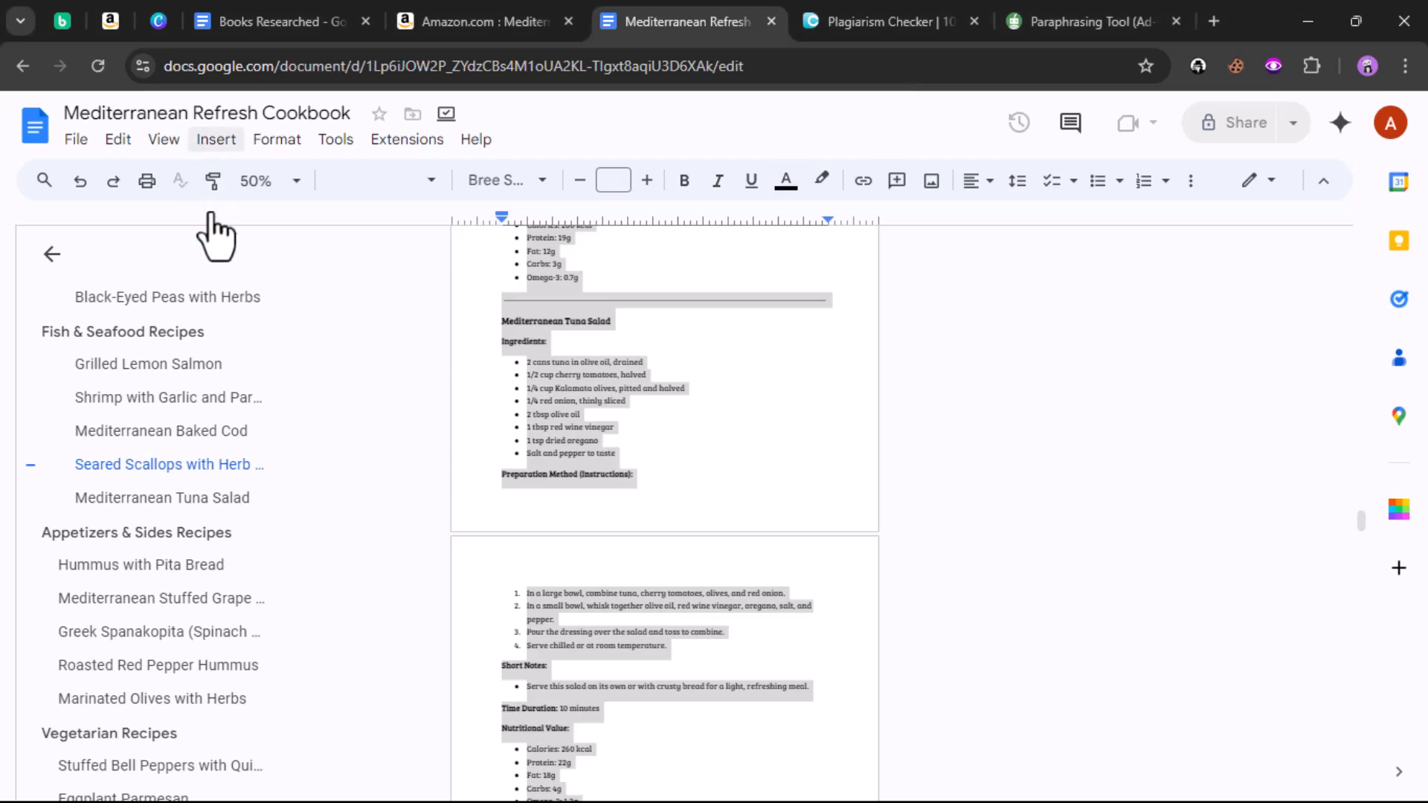
left_click(732, 351)
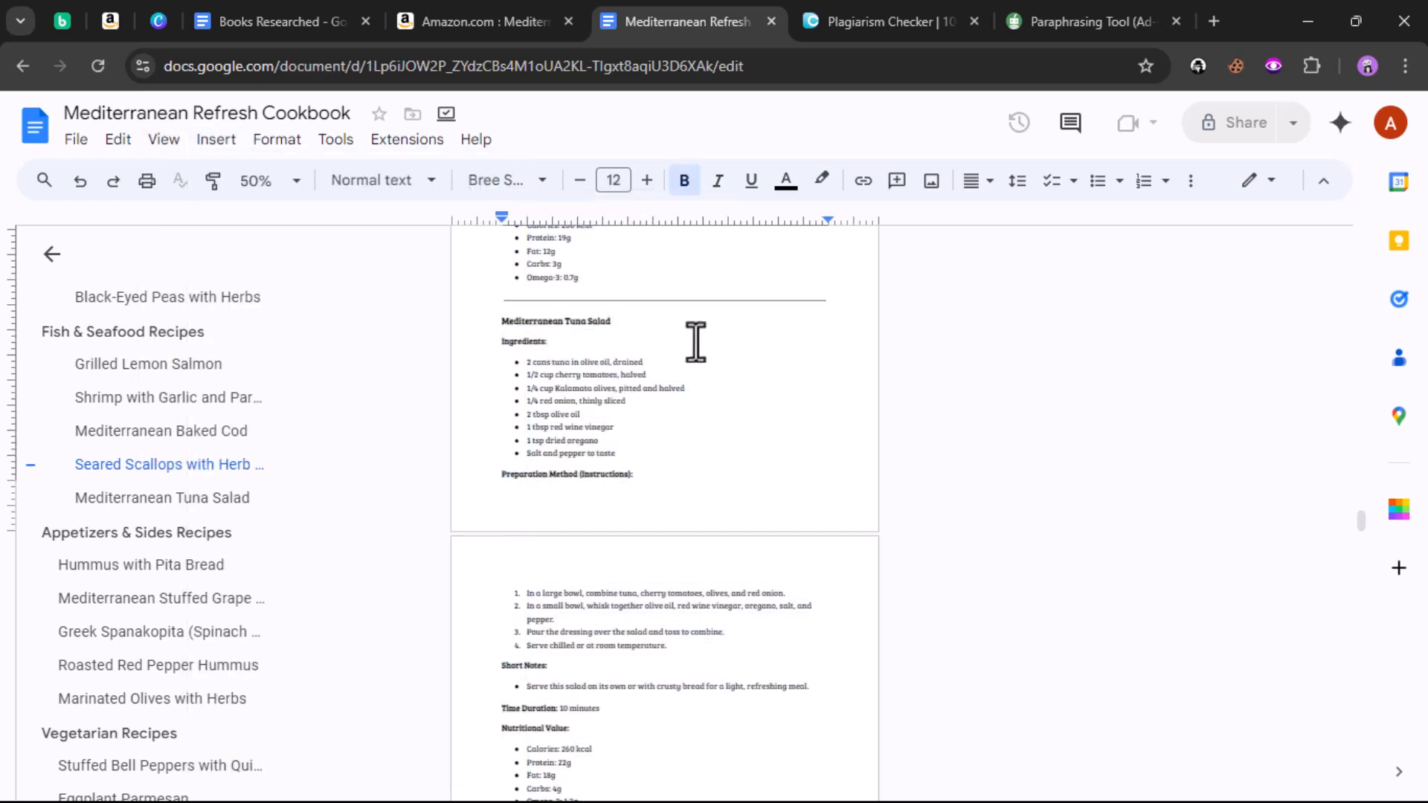
left_click(117, 142)
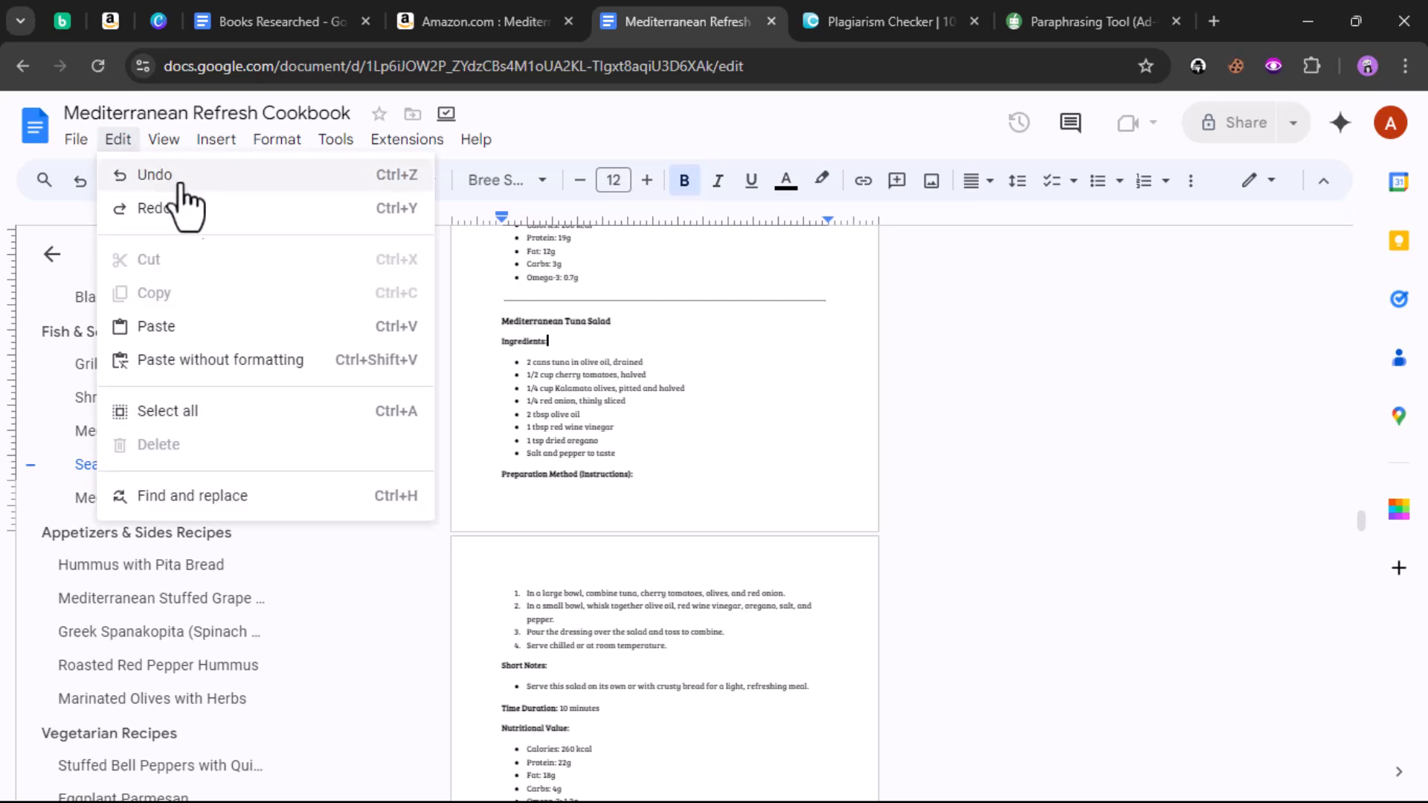
left_click(271, 497)
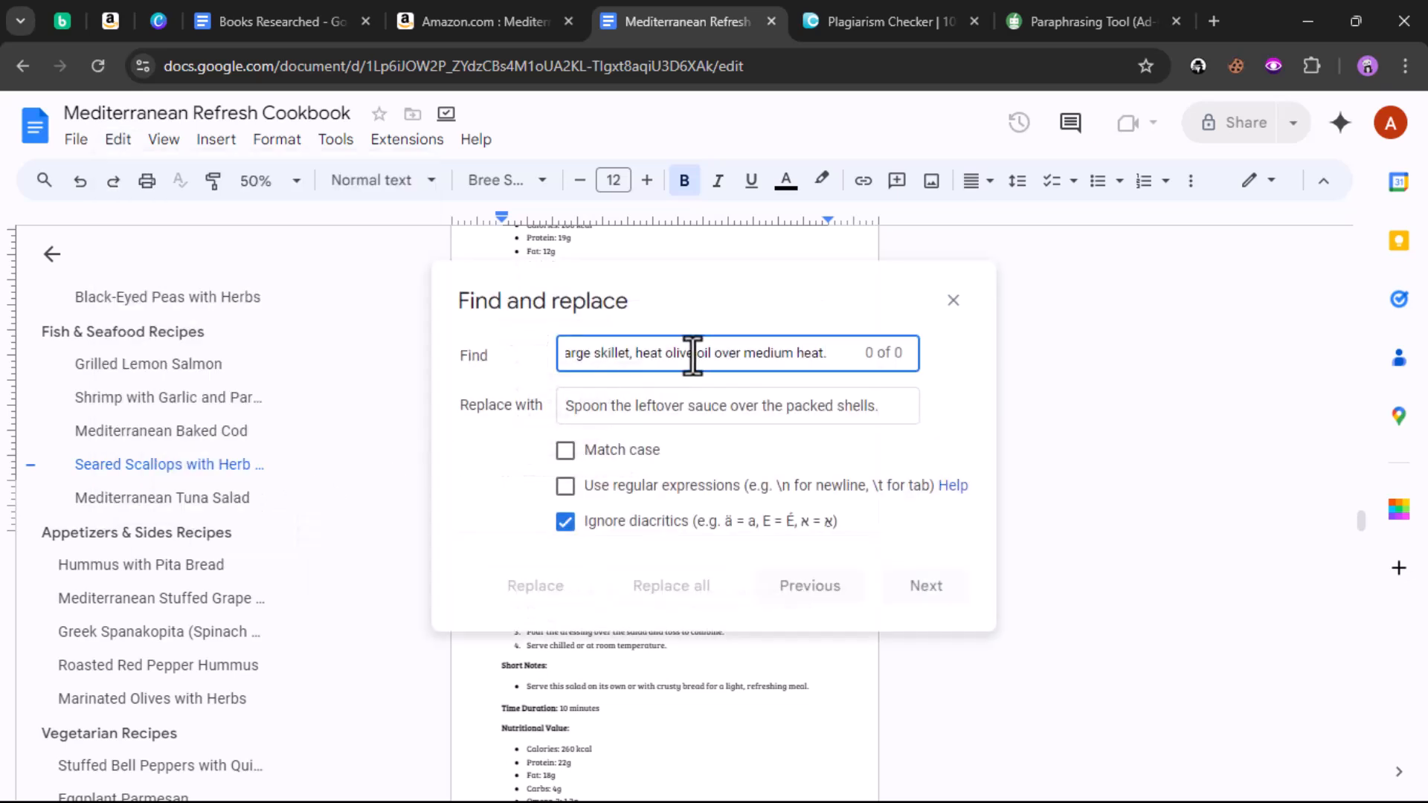
left_click(1121, 400)
left_click(953, 299)
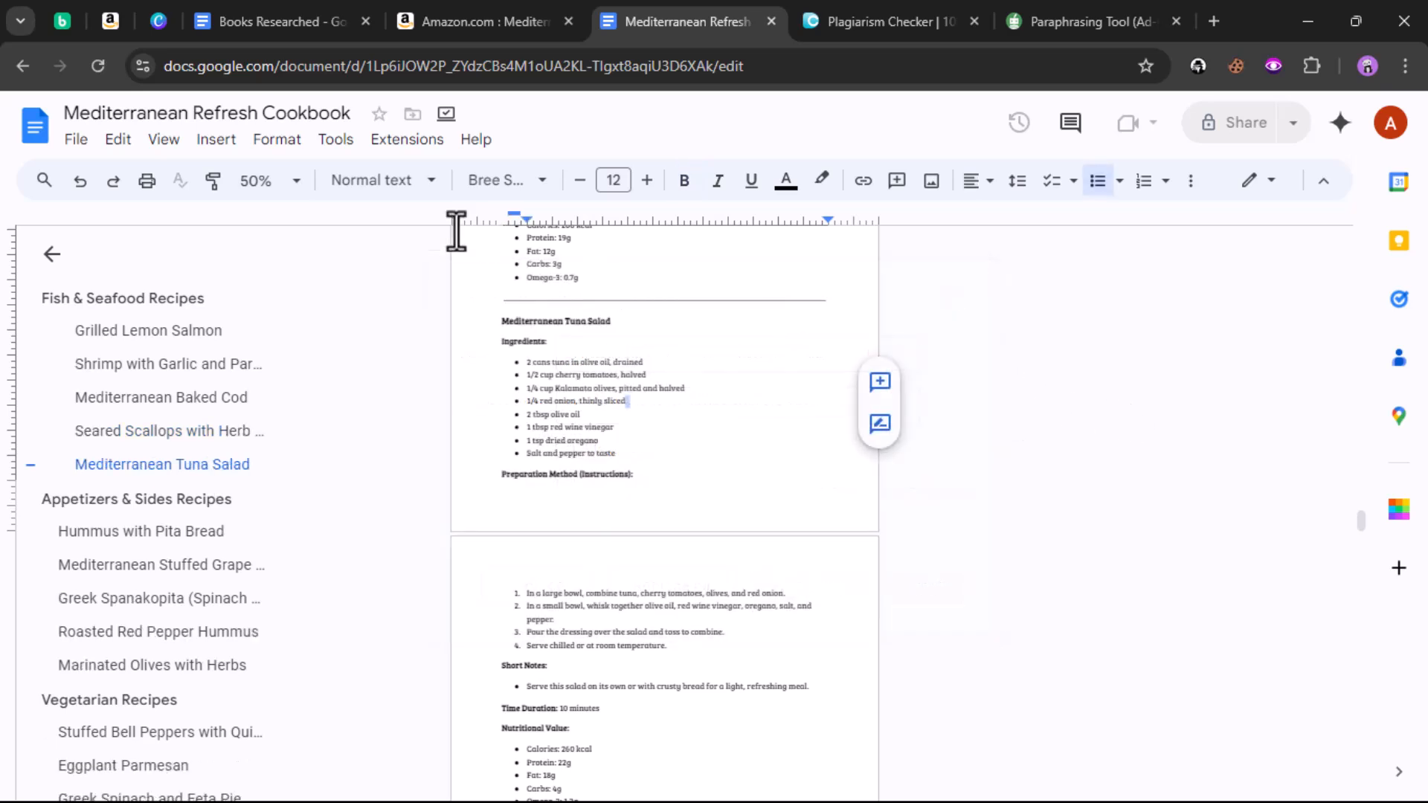
left_click(117, 142)
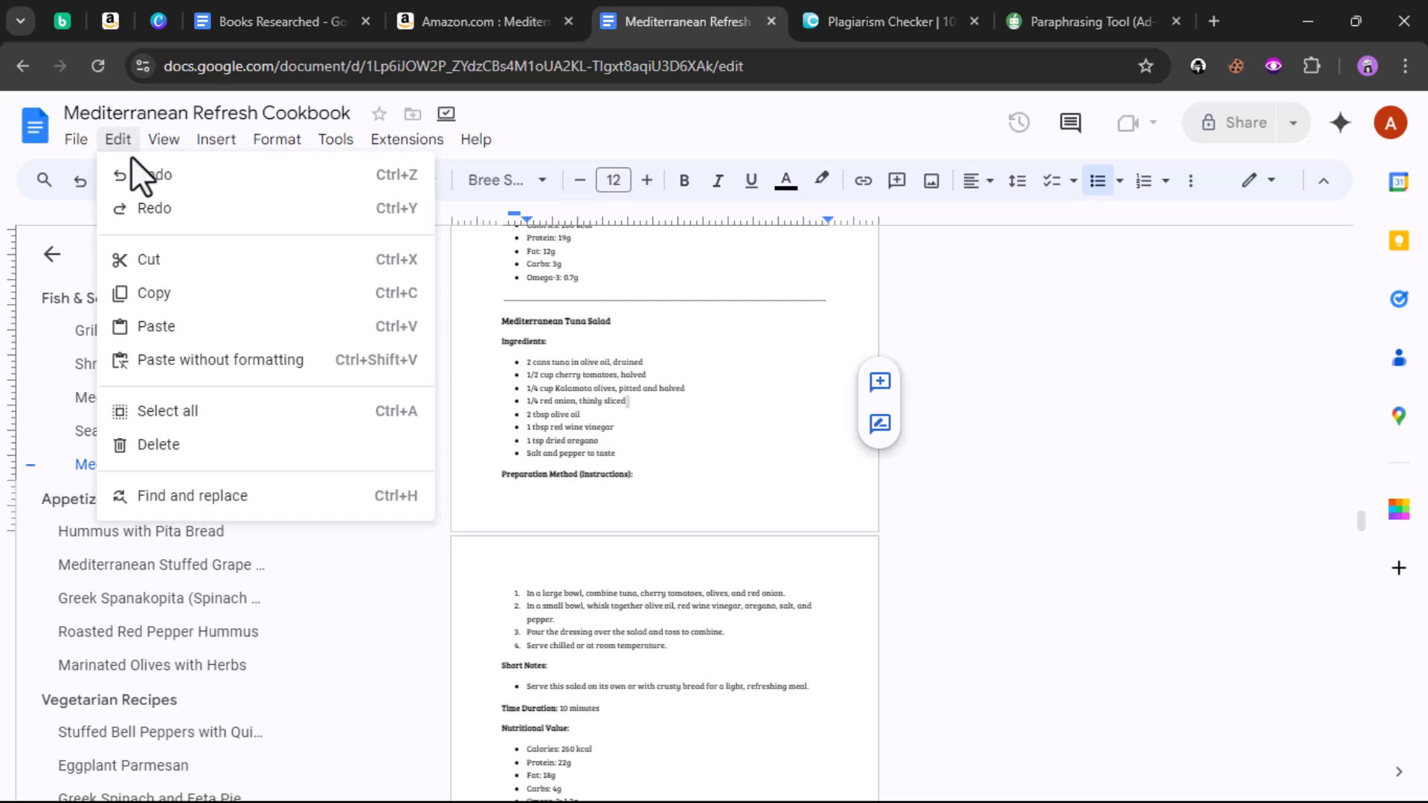
left_click(212, 495)
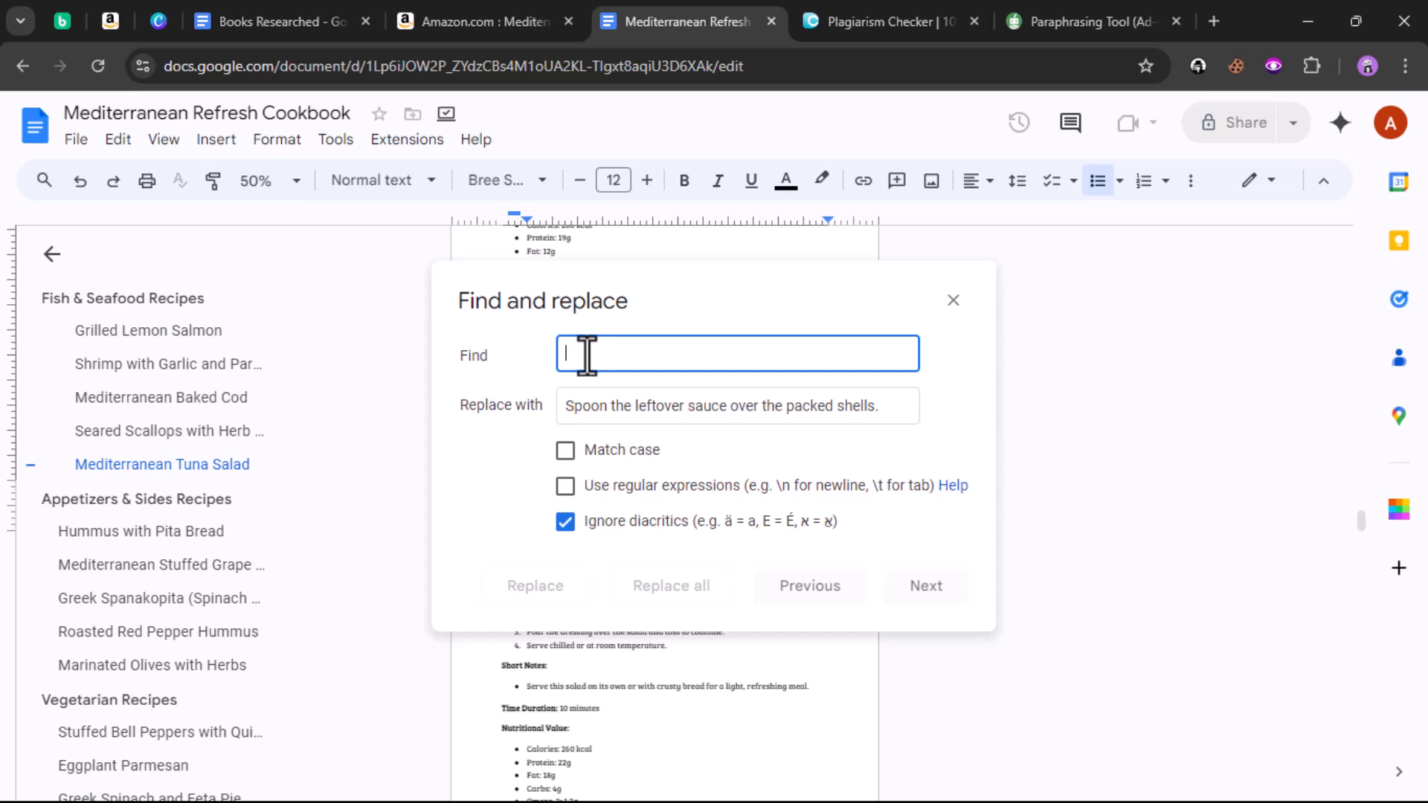
right_click(588, 354)
left_click(622, 557)
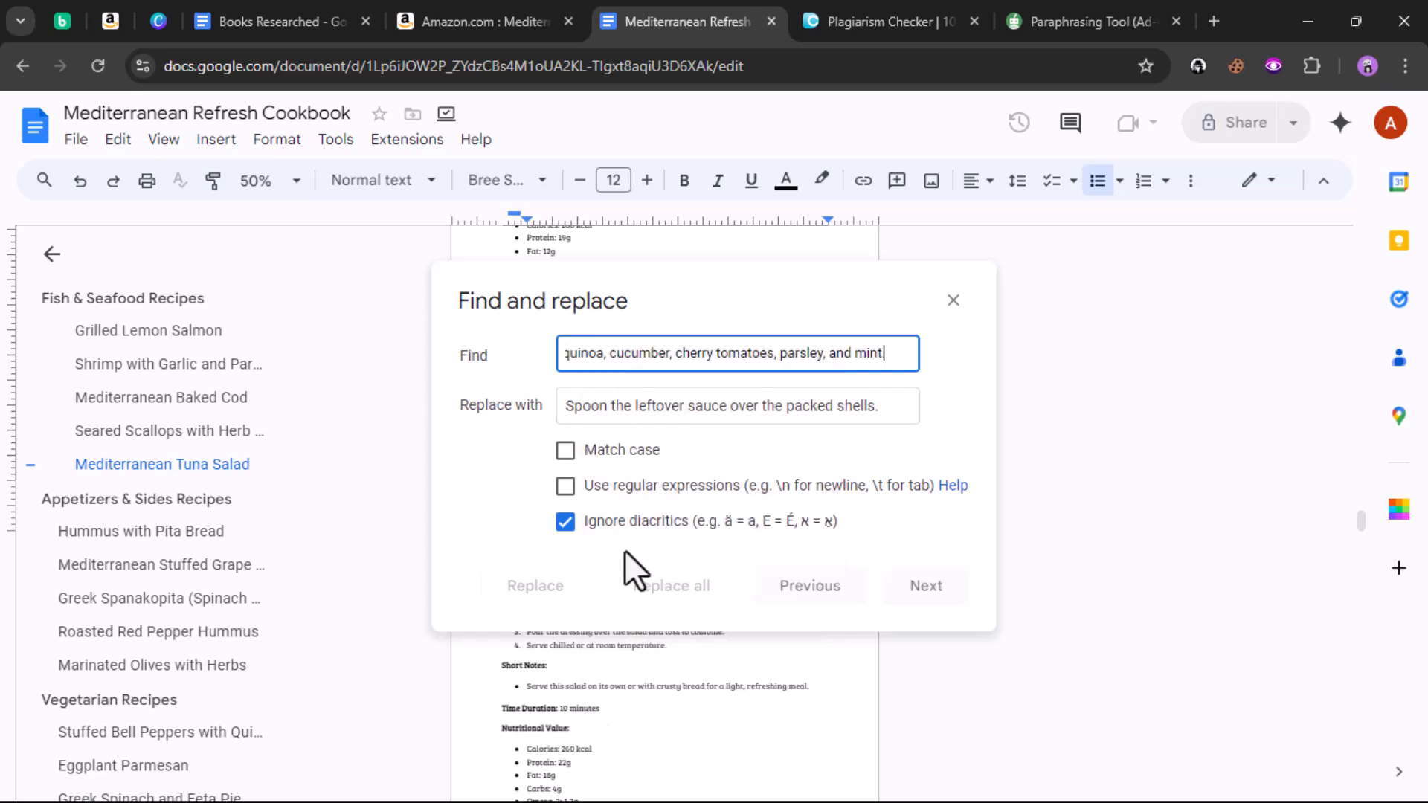
left_click(943, 91)
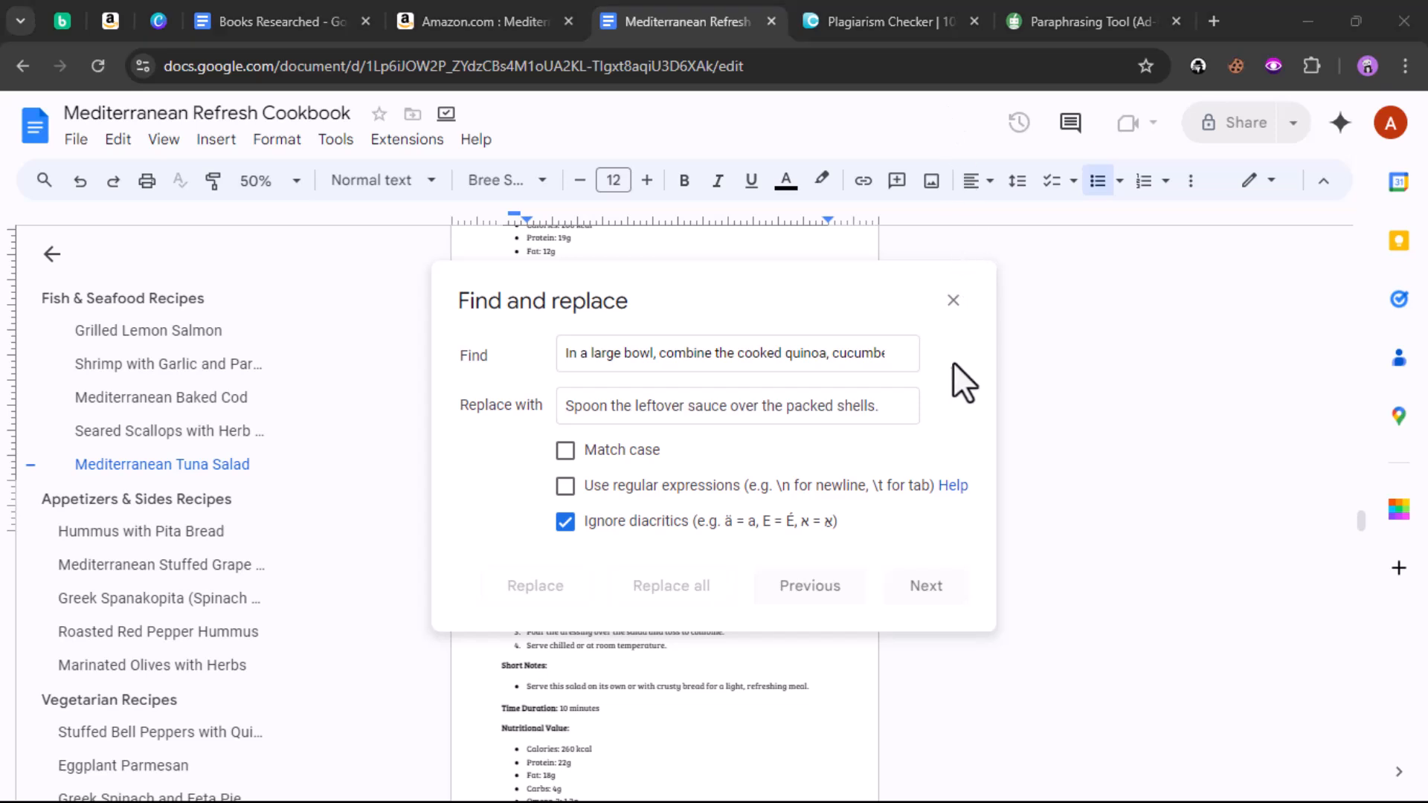
left_click(1050, 18)
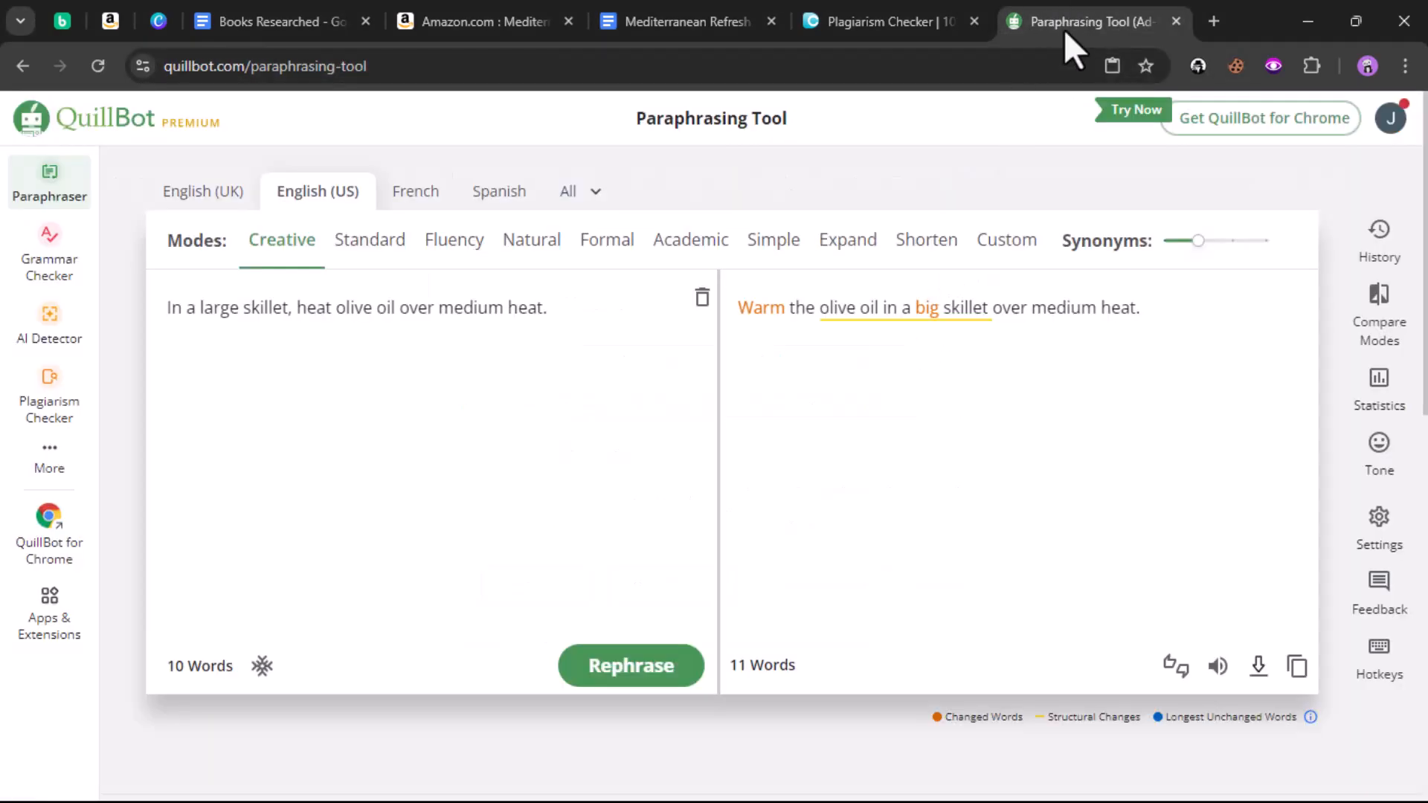
Step: Paraphrase the quinoa sentence in QuillBot and copy the 16-word Creative rewrite
left_click(701, 298)
left_click(462, 488)
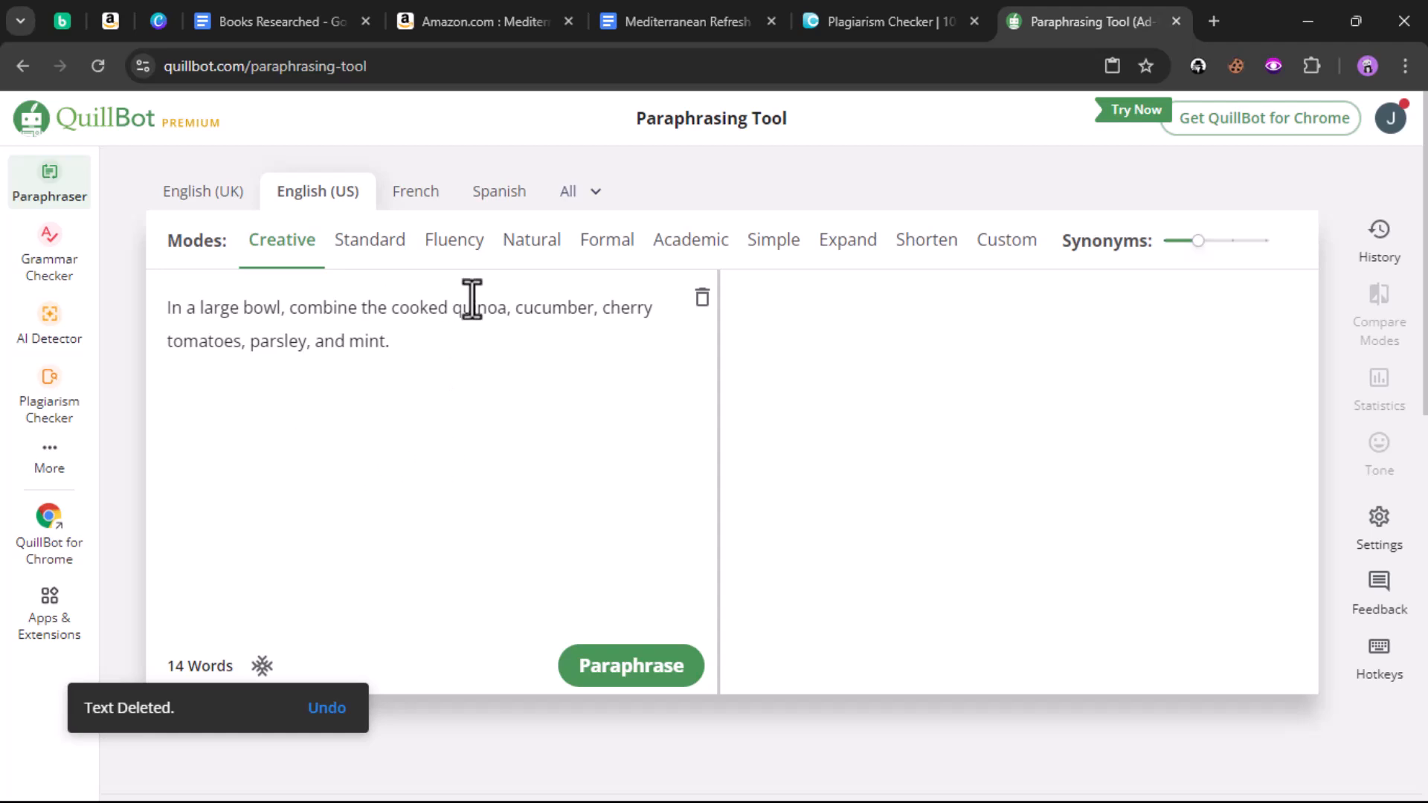
left_click(608, 670)
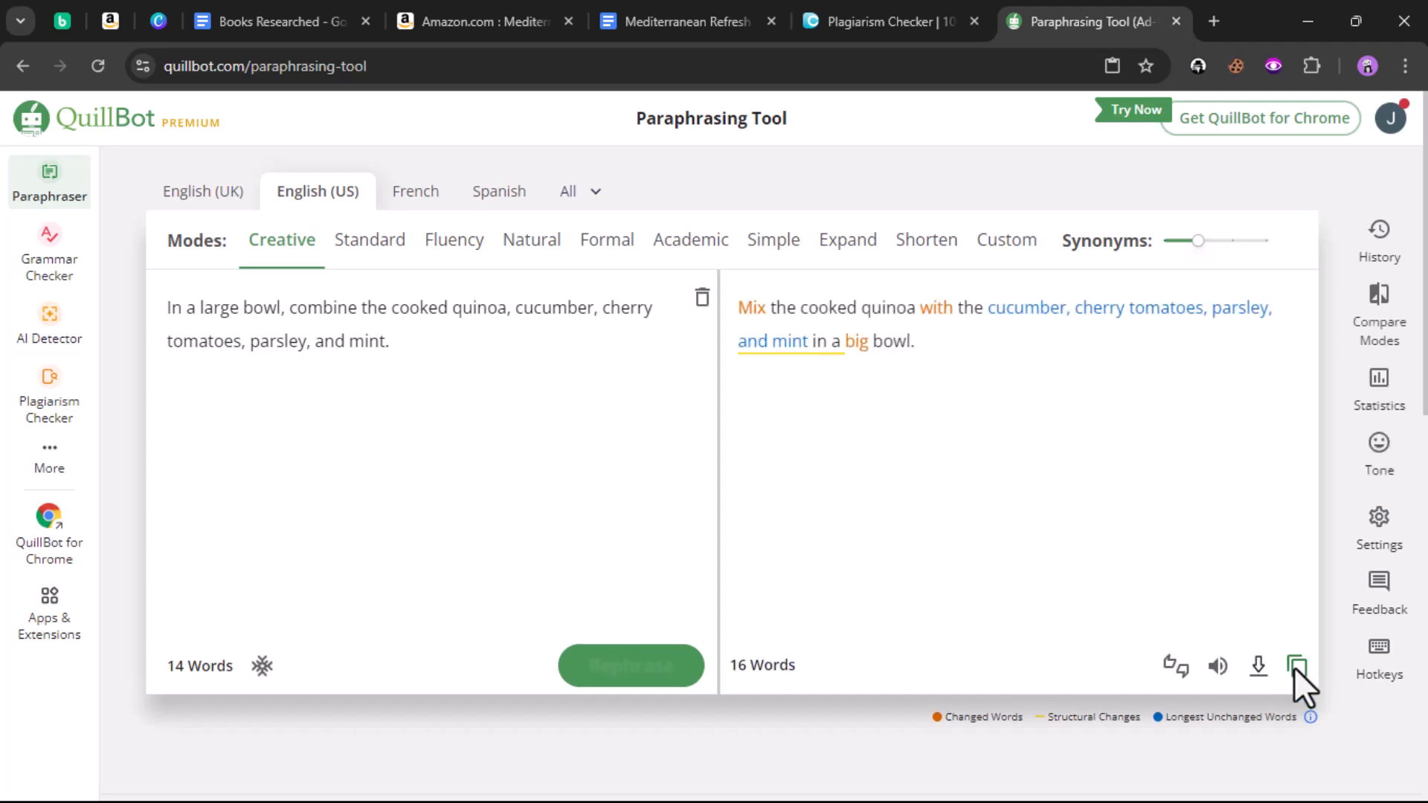
left_click(1296, 674)
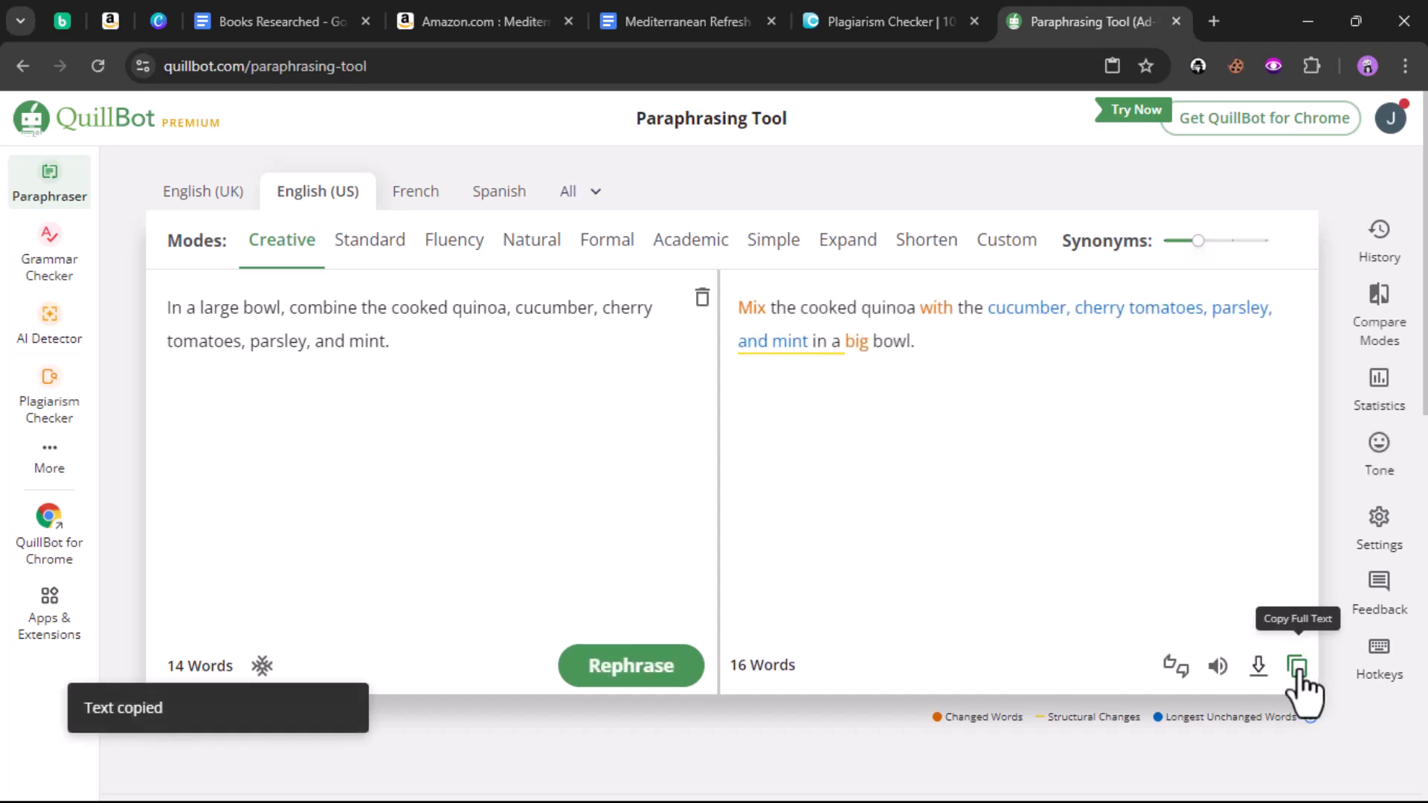
left_click(683, 29)
Step: Replace all matches of the quinoa sentence with the 'Mix the cooked quinoa' paraphrase
triple_click(724, 406)
right_click(725, 400)
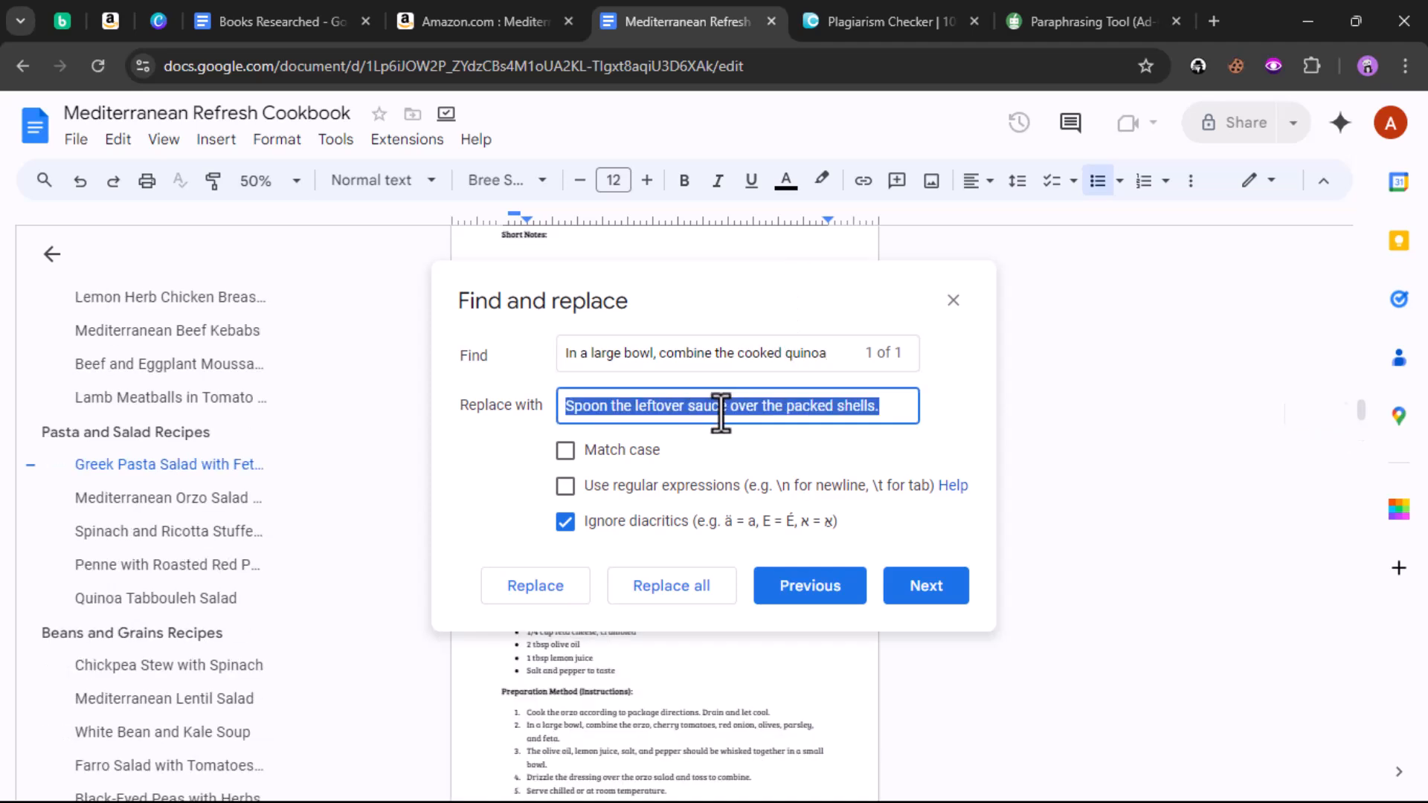
left_click(774, 132)
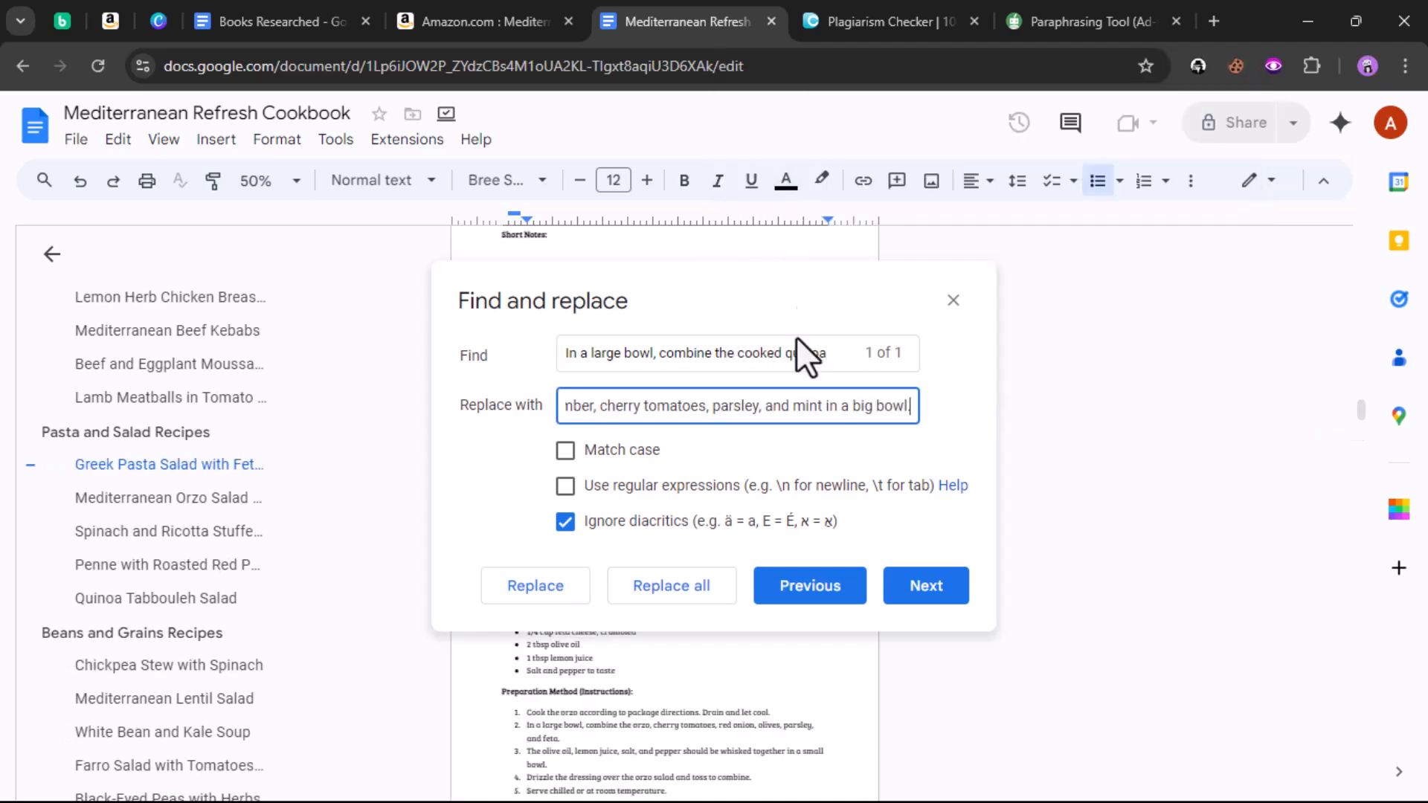
left_click(688, 588)
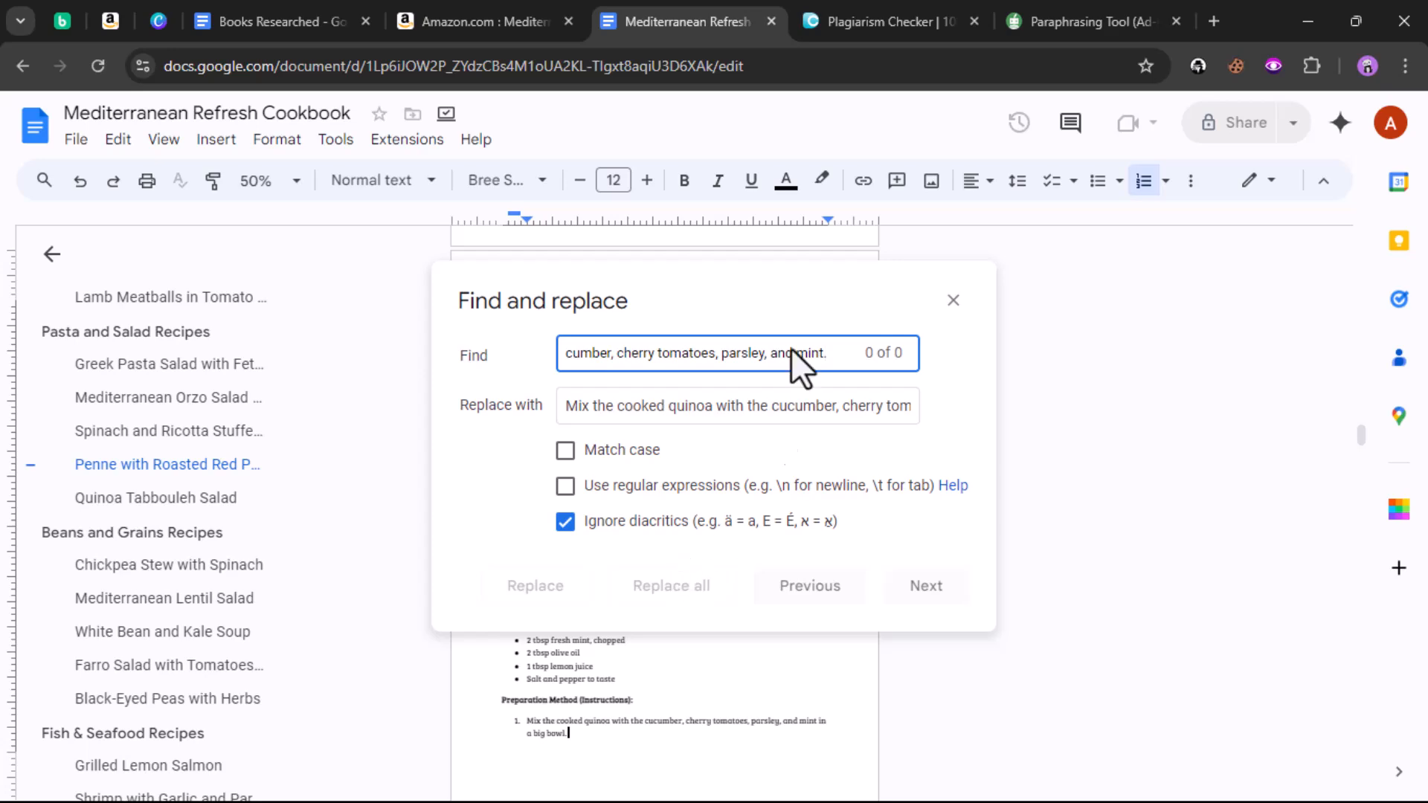
Step: Copy the flagged dressing-pouring sentence from DupliChecker into the Docs Find field
left_click(864, 10)
scroll(395, 390, "down", 1)
scroll(394, 389, "down", 2)
left_click_drag(110, 310, 583, 306)
right_click(568, 309)
left_click(625, 330)
left_click(626, 25)
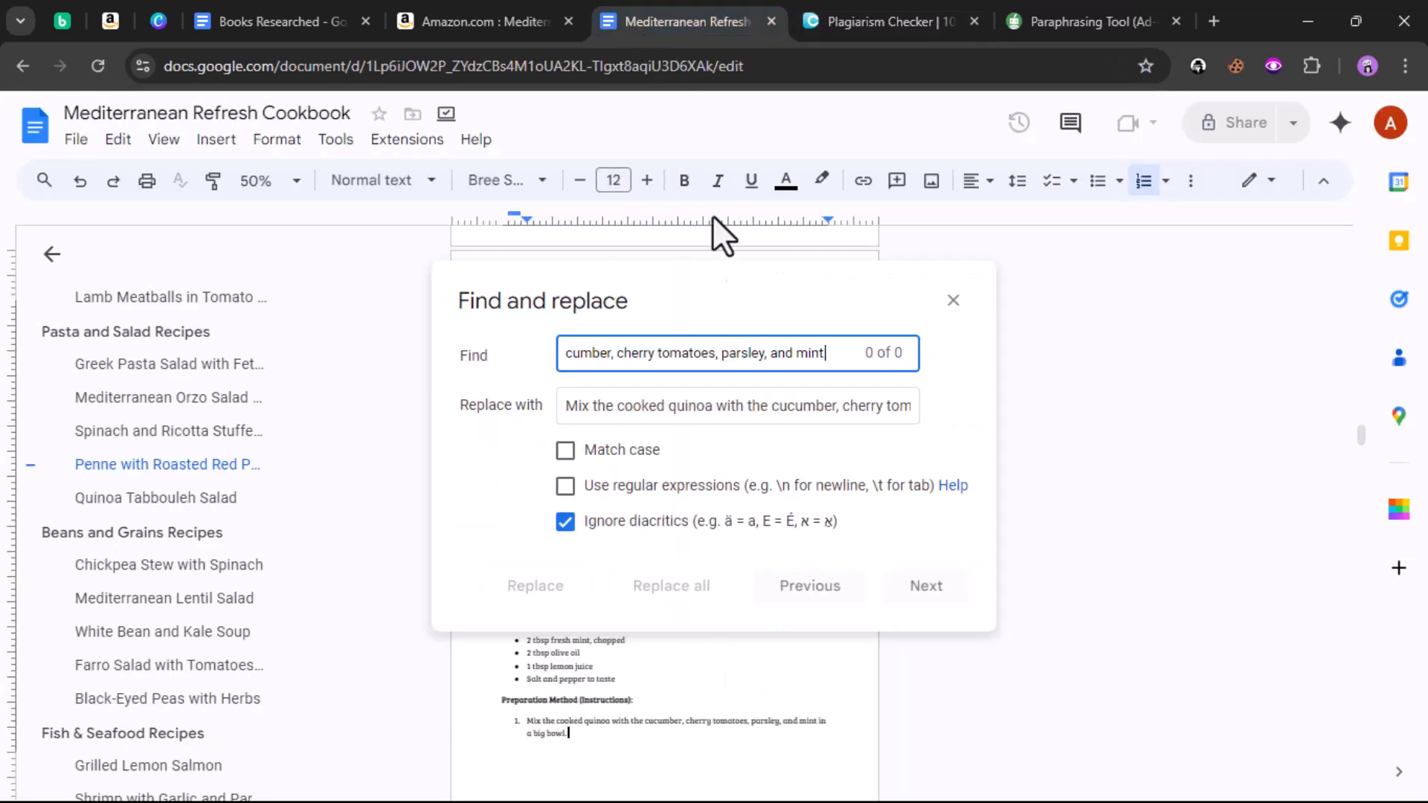
triple_click(679, 354)
right_click(678, 354)
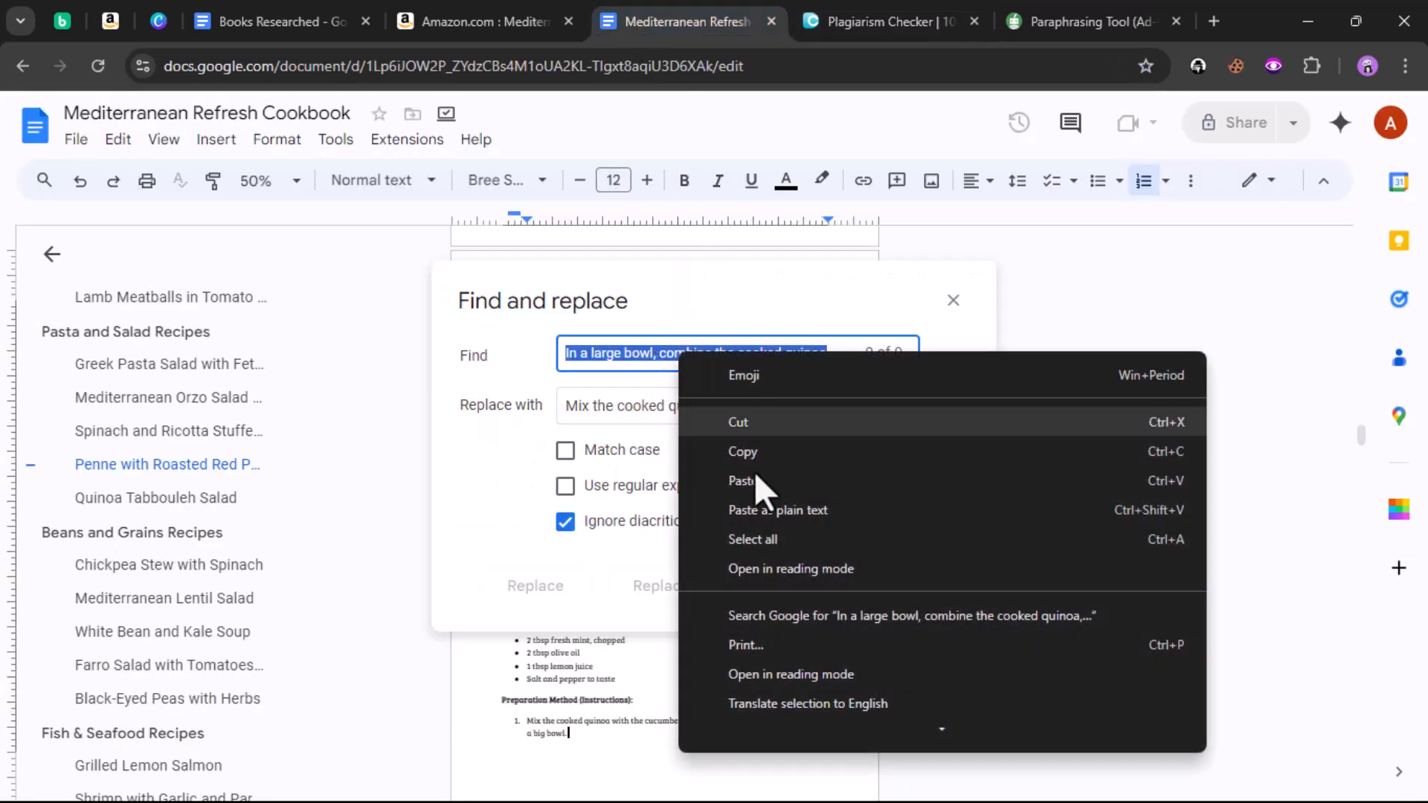
left_click(754, 479)
Step: Paraphrase it in QuillBot to 'Toss the quinoa mixture with the dressing until well combined' and copy
left_click(1087, 21)
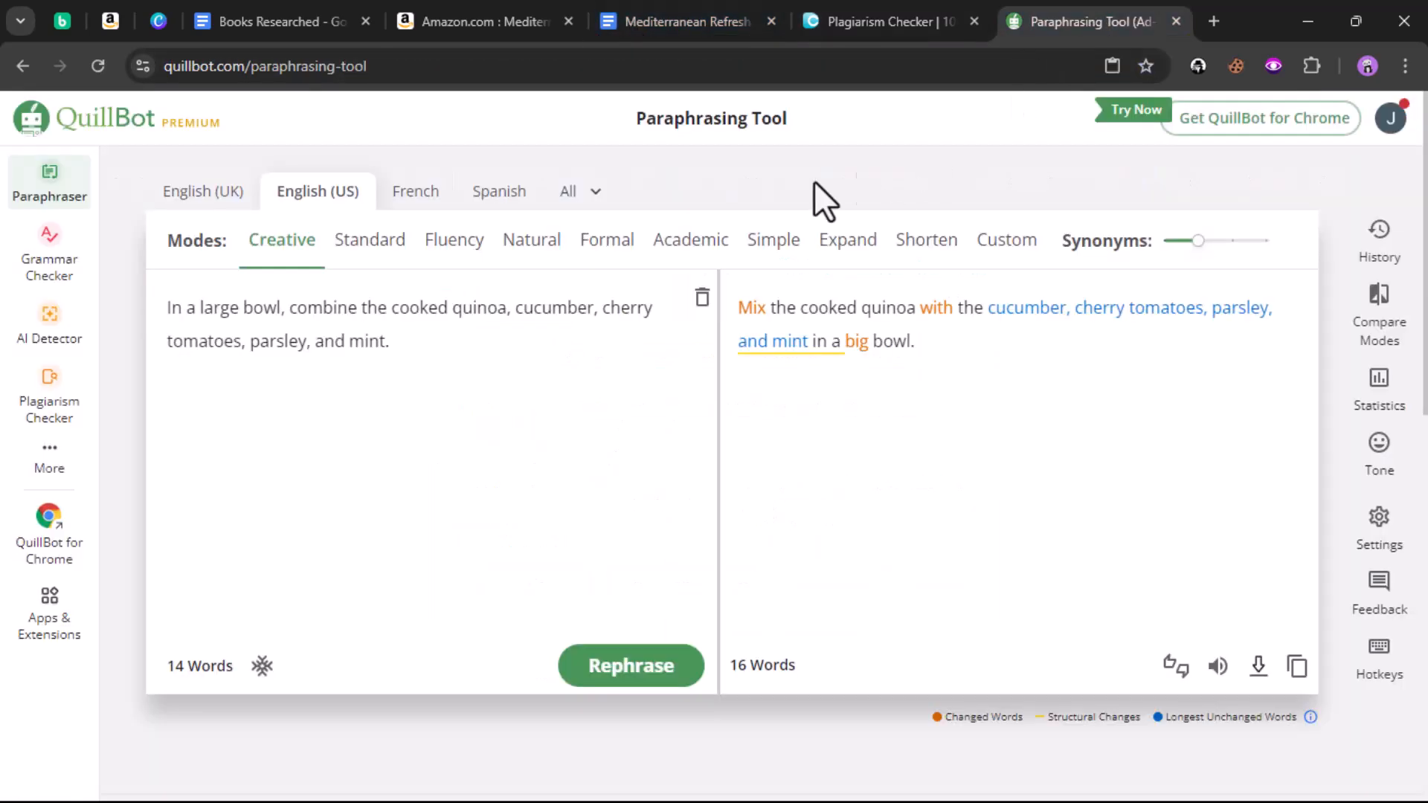
left_click(702, 298)
left_click(434, 513)
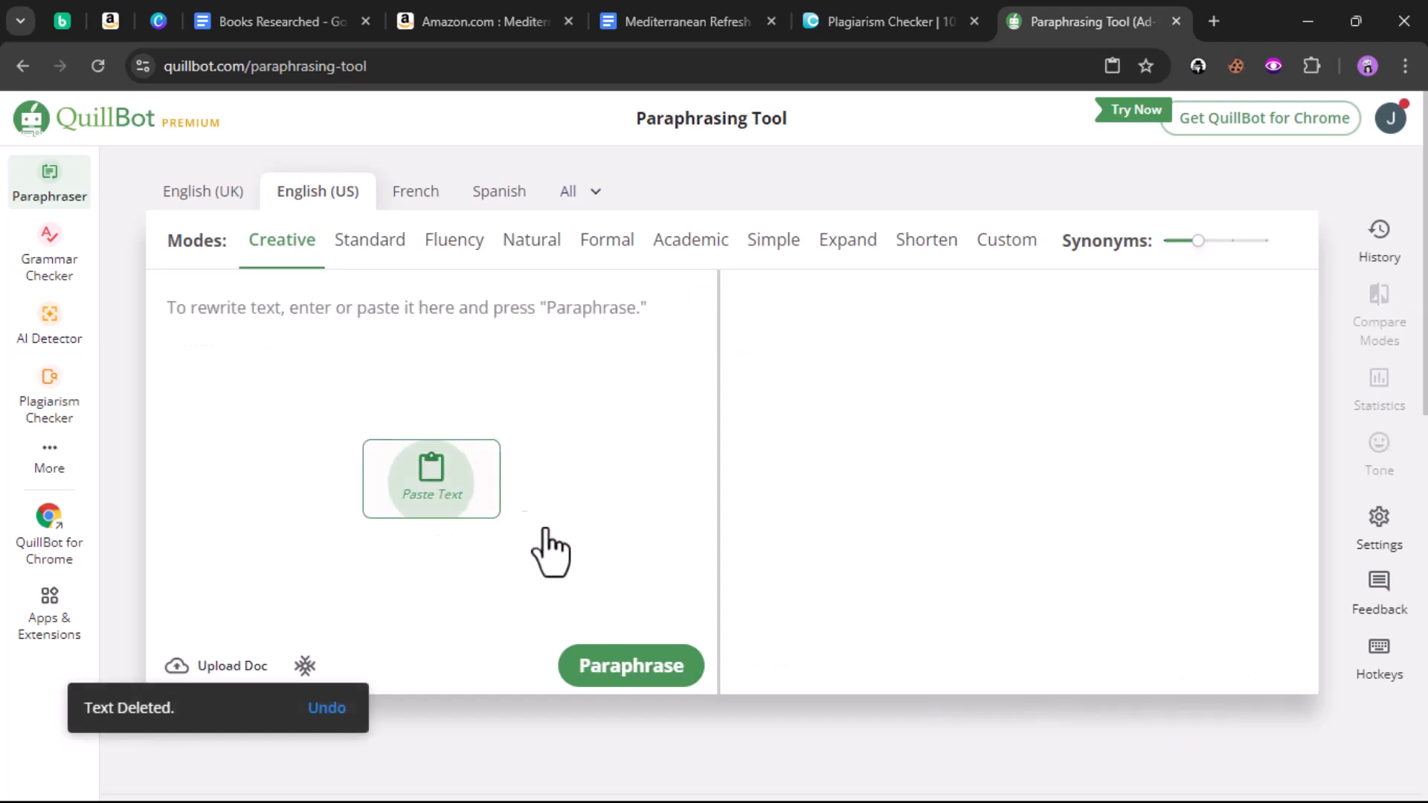
left_click(599, 667)
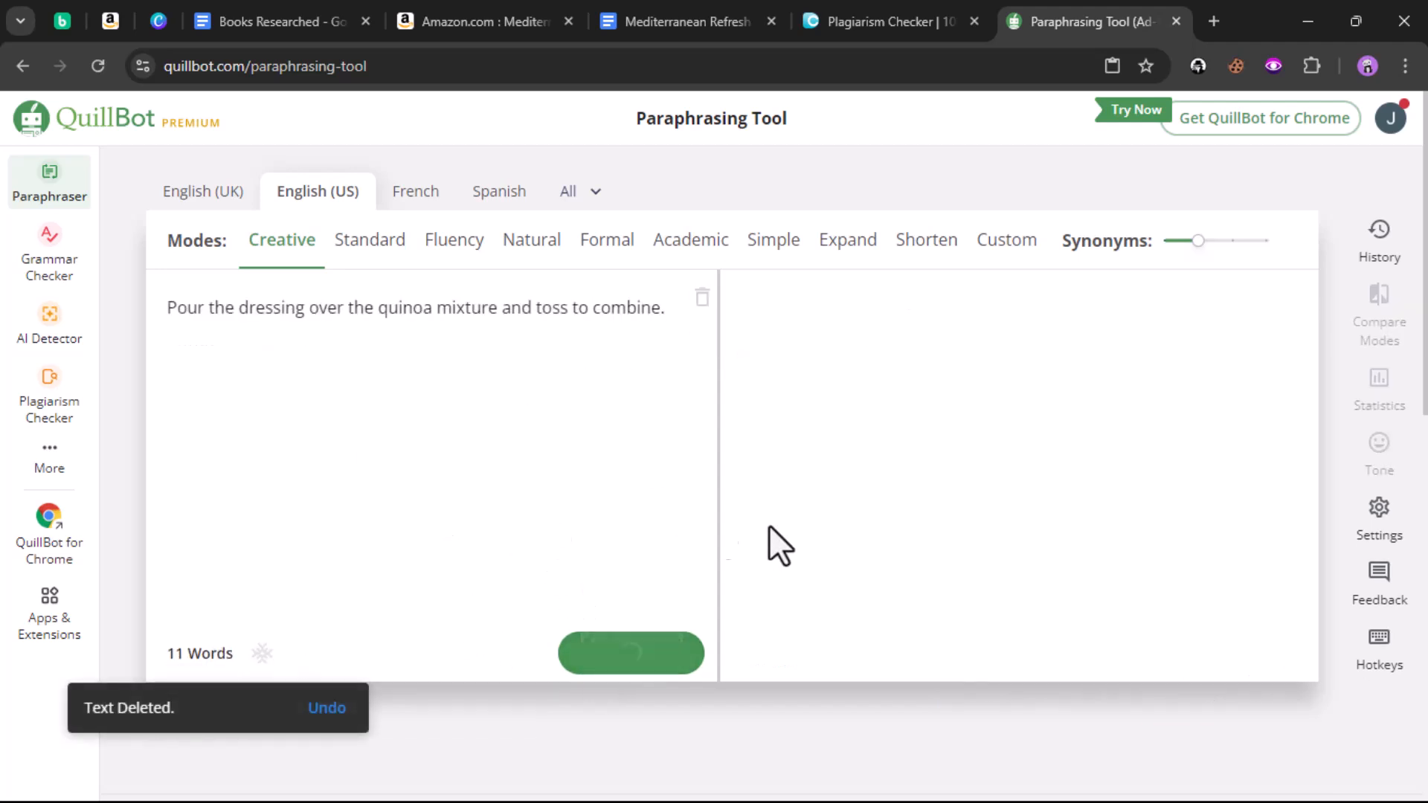
left_click(1296, 666)
Step: Paste the dressing paraphrase into Replace with and replace all matches in the cookbook
left_click(669, 20)
left_click(710, 408)
key("ctrl+a")
right_click(711, 408)
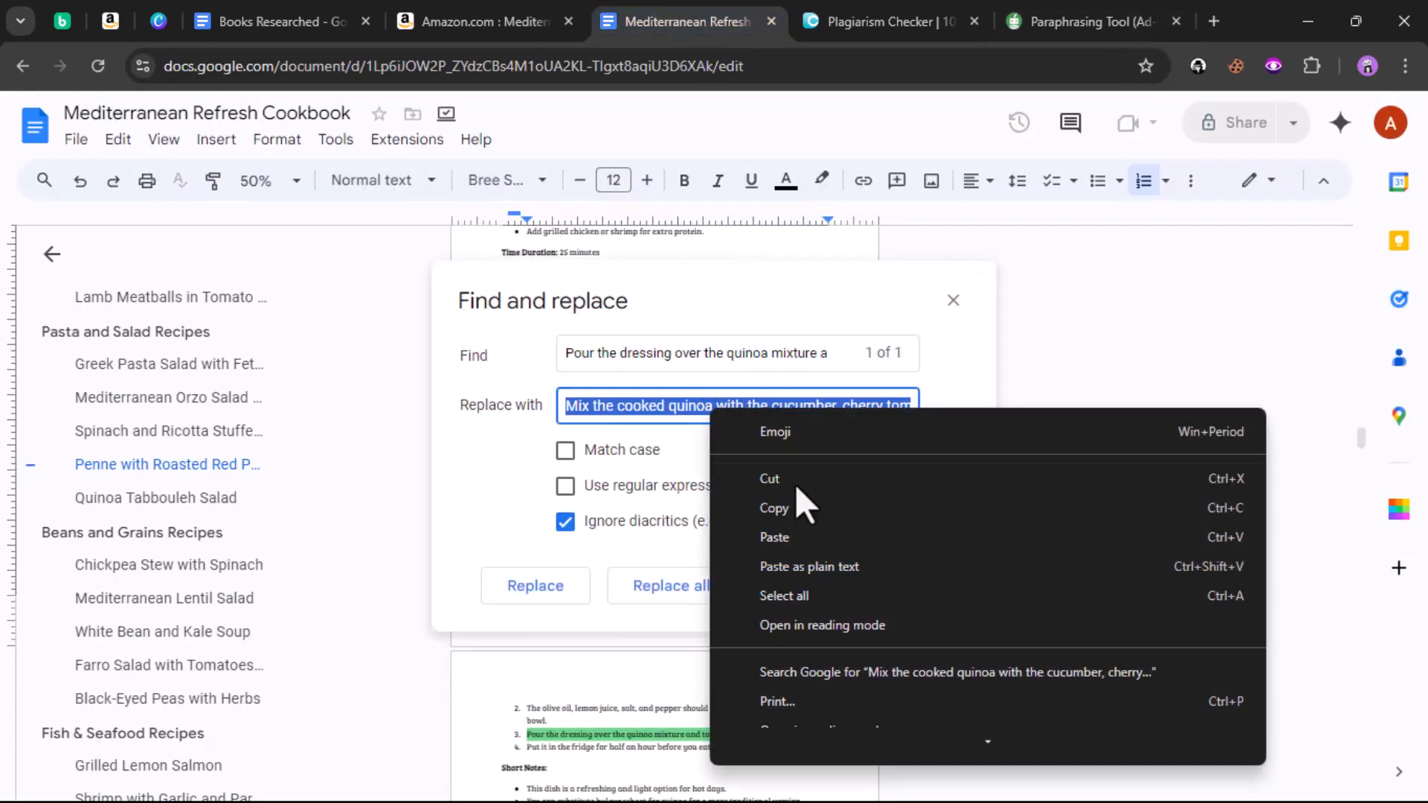
left_click(792, 539)
left_click(703, 587)
Step: Copy the flagged olive-oil sentences from DupliChecker into the Docs Find field
left_click(896, 21)
scroll(364, 354, "down", 5)
scroll(319, 364, "down", 2)
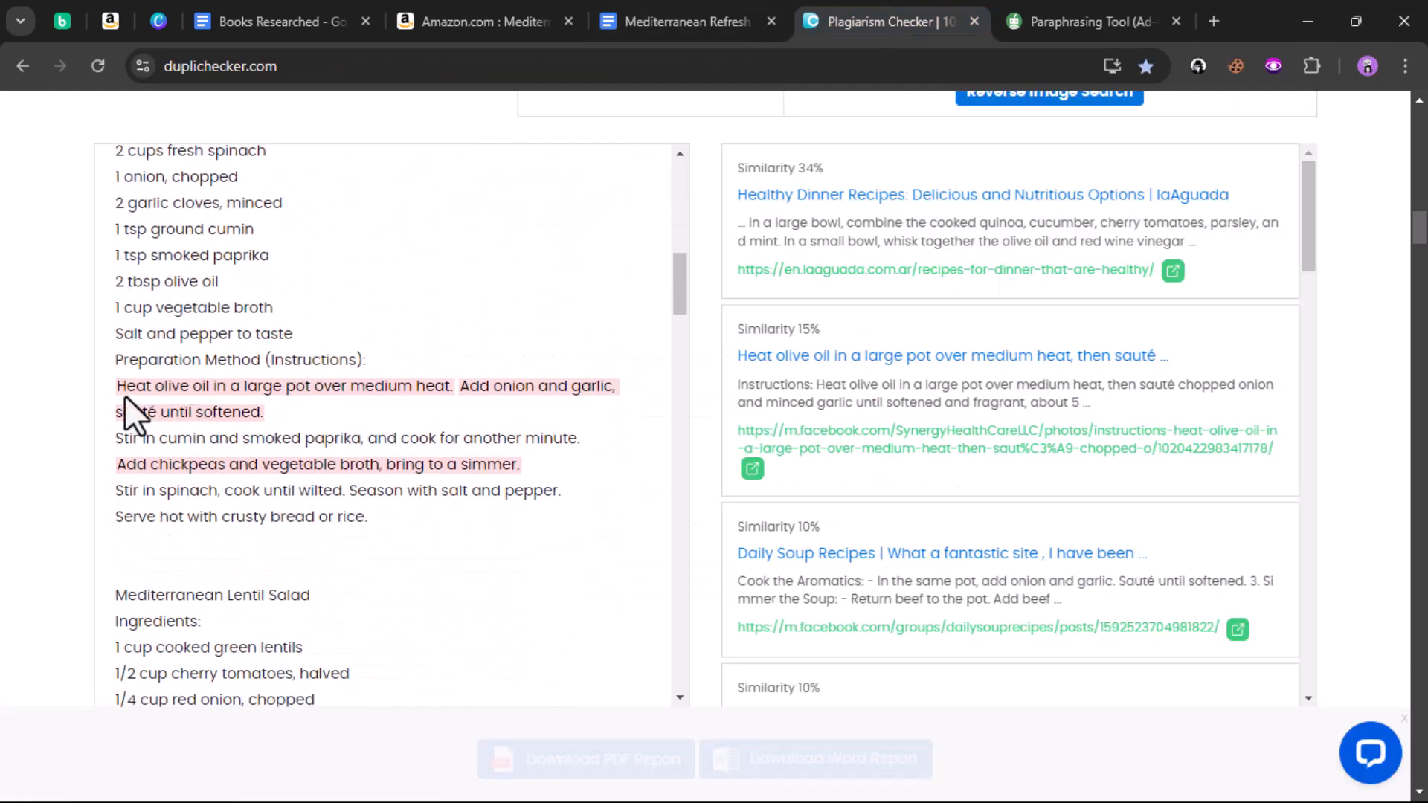
left_click_drag(116, 385, 262, 415)
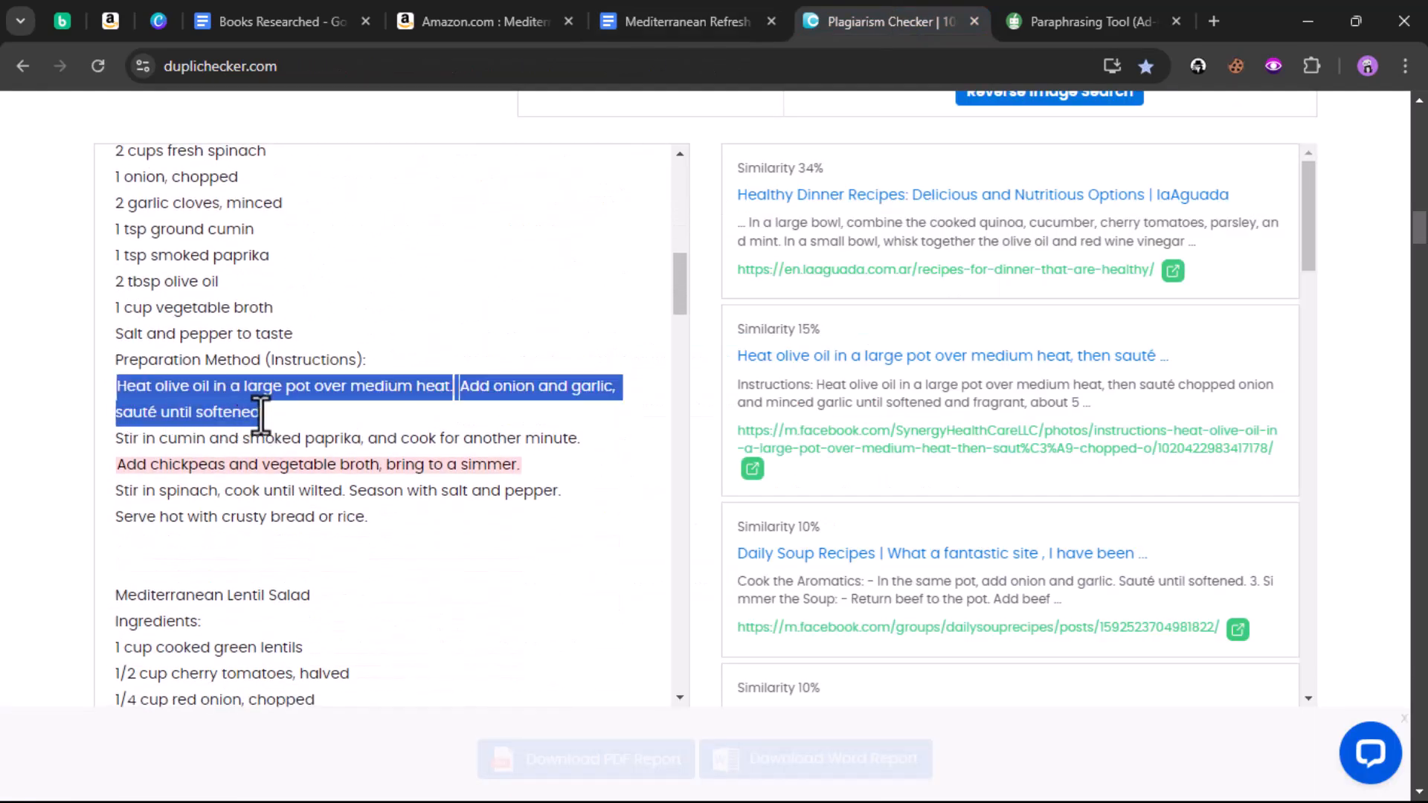
right_click(252, 413)
left_click(292, 435)
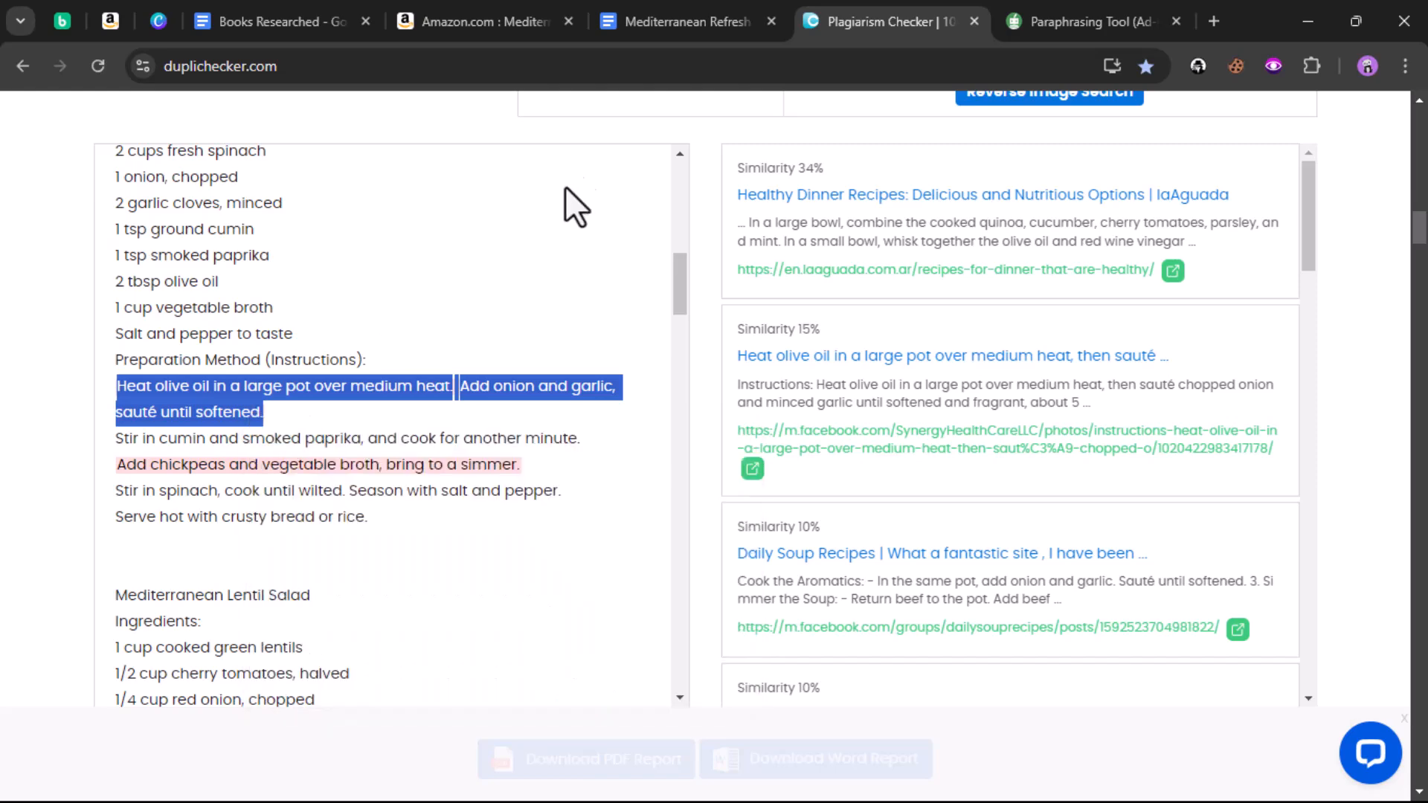
left_click(664, 22)
triple_click(670, 356)
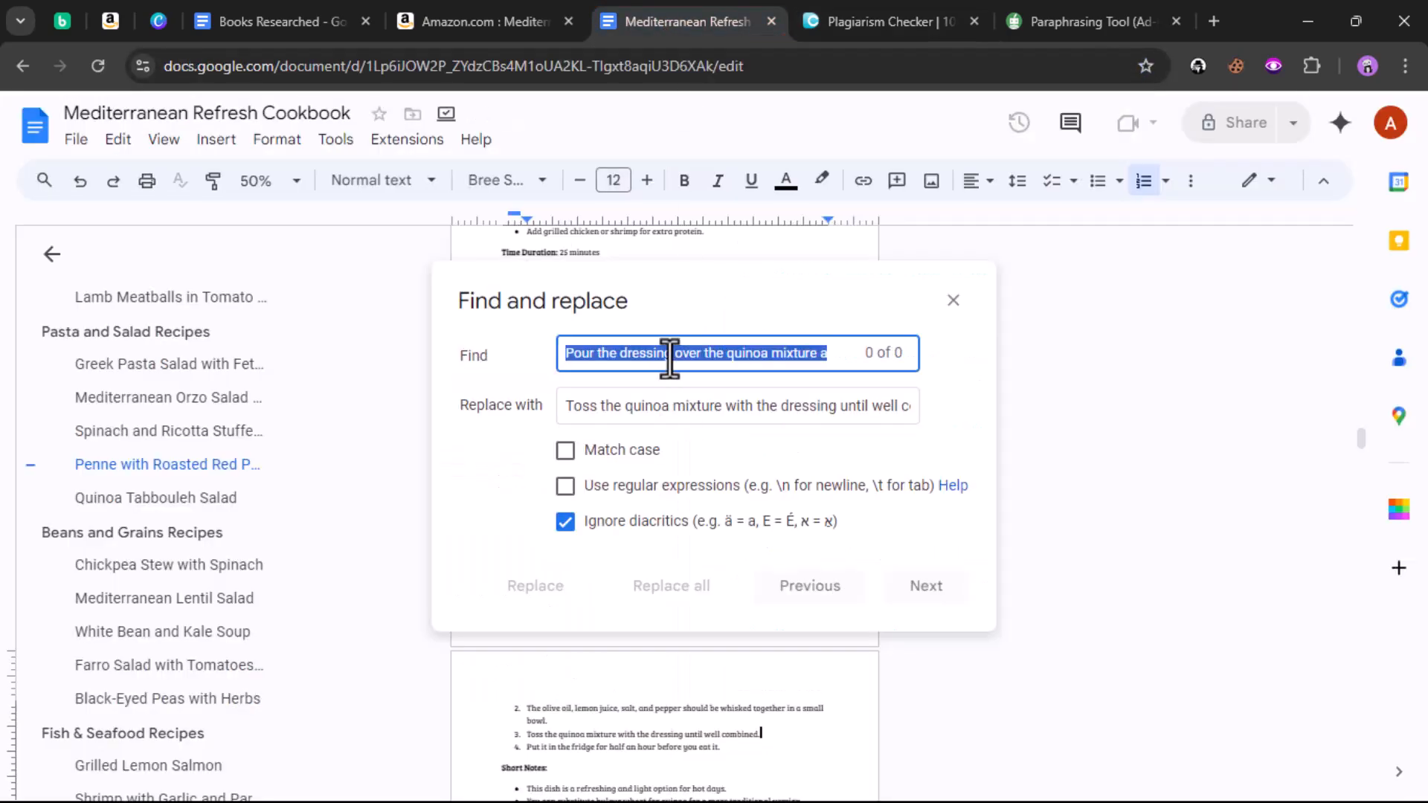
right_click(670, 356)
left_click(716, 477)
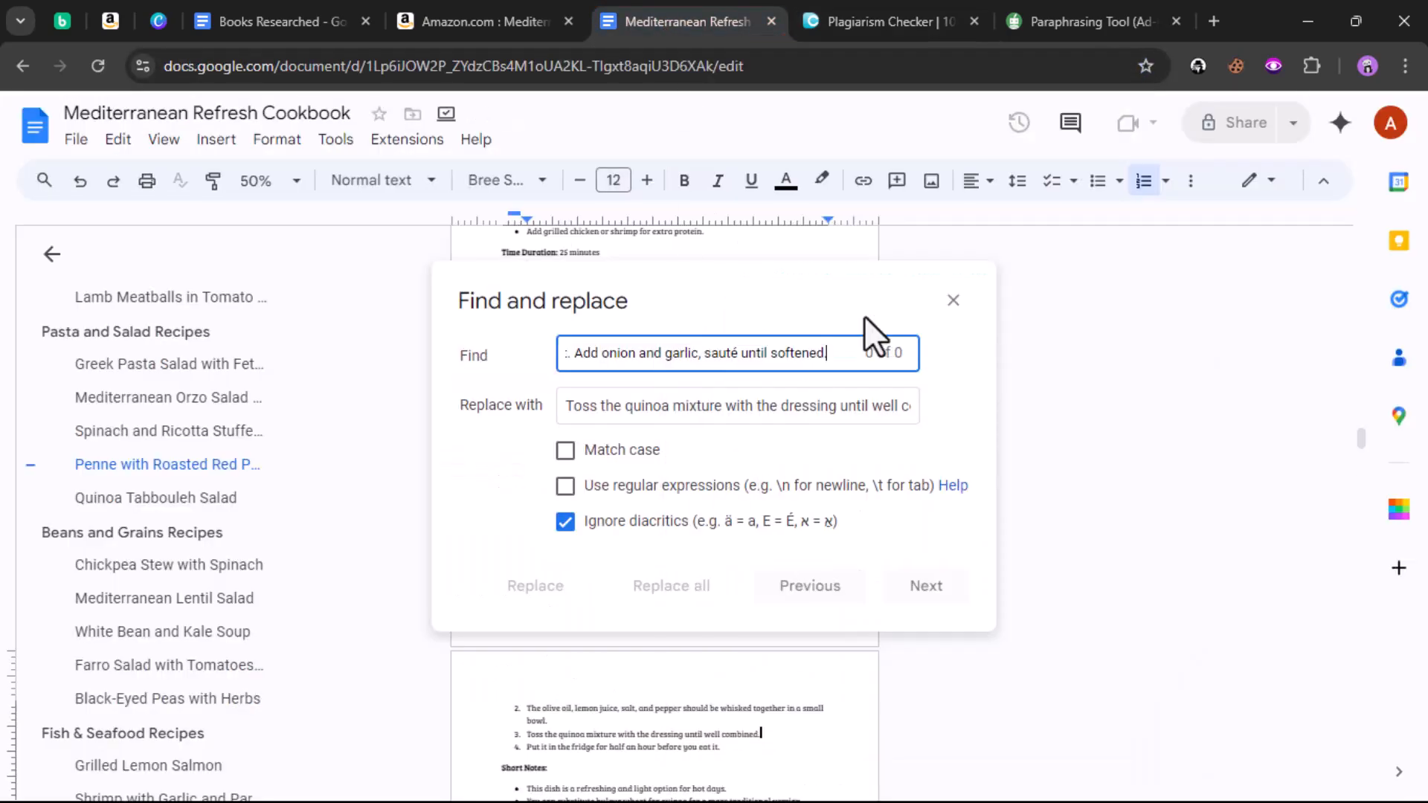
Step: Paraphrase the olive-oil sentences in QuillBot and copy the rewrite
left_click(1083, 21)
left_click(667, 21)
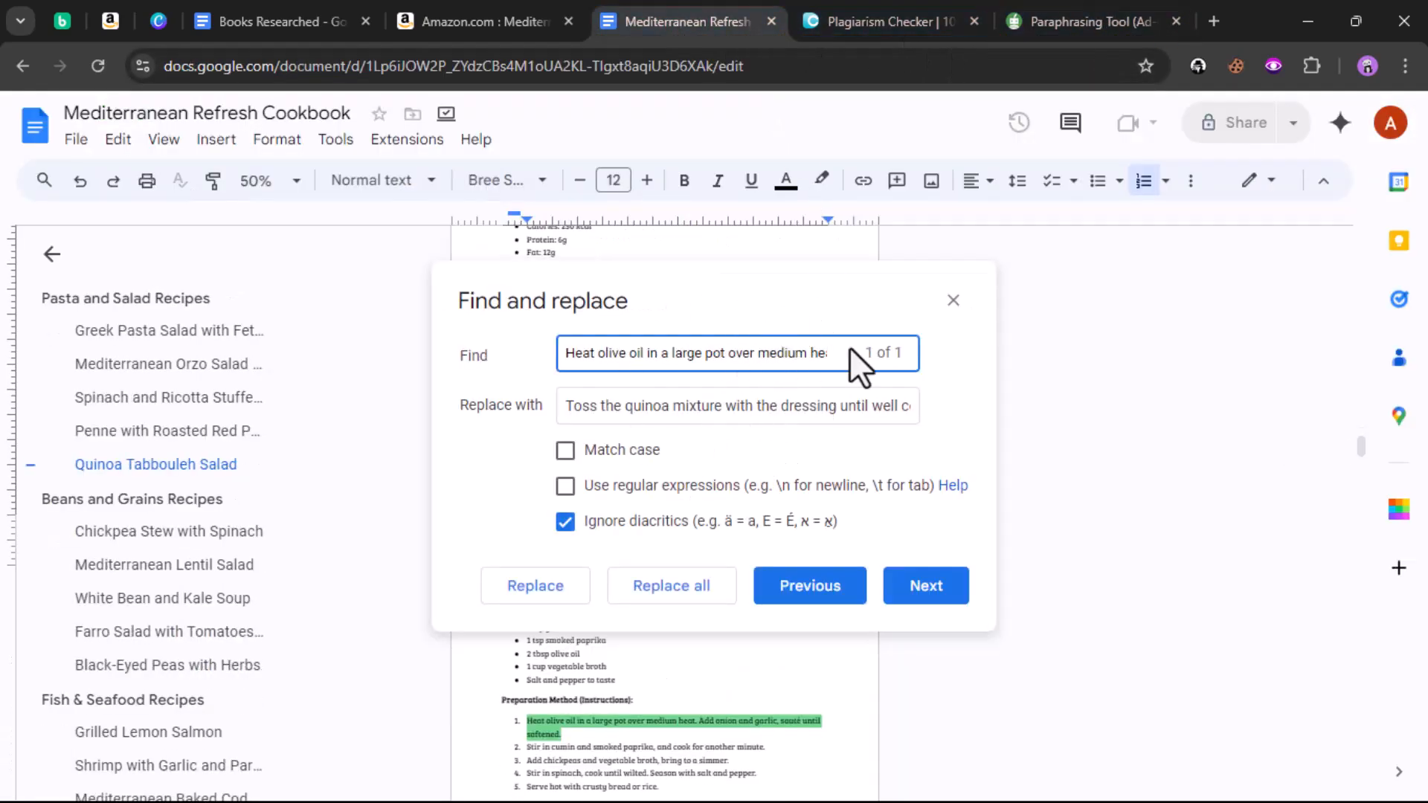
left_click(1086, 16)
left_click(702, 298)
left_click(426, 482)
left_click(647, 666)
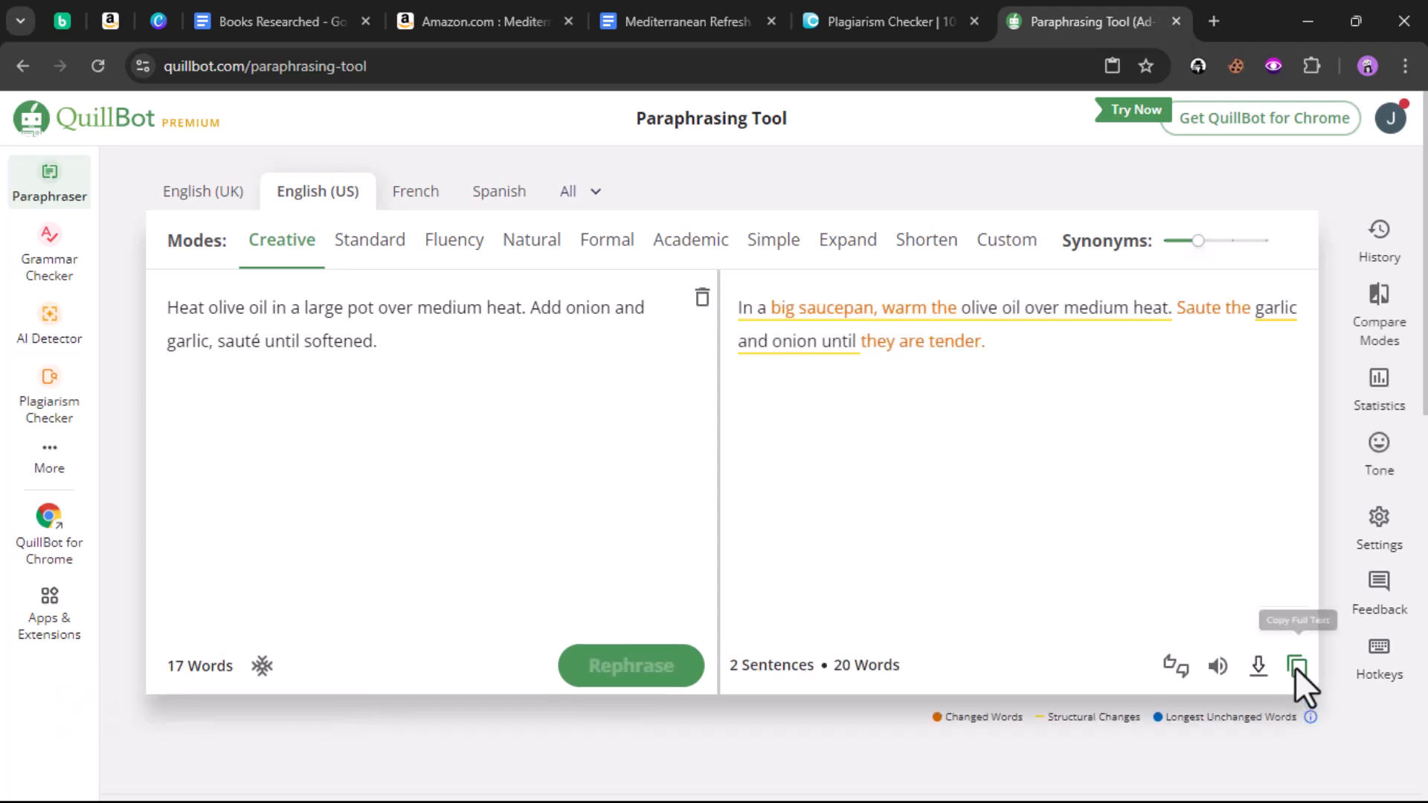
left_click(676, 22)
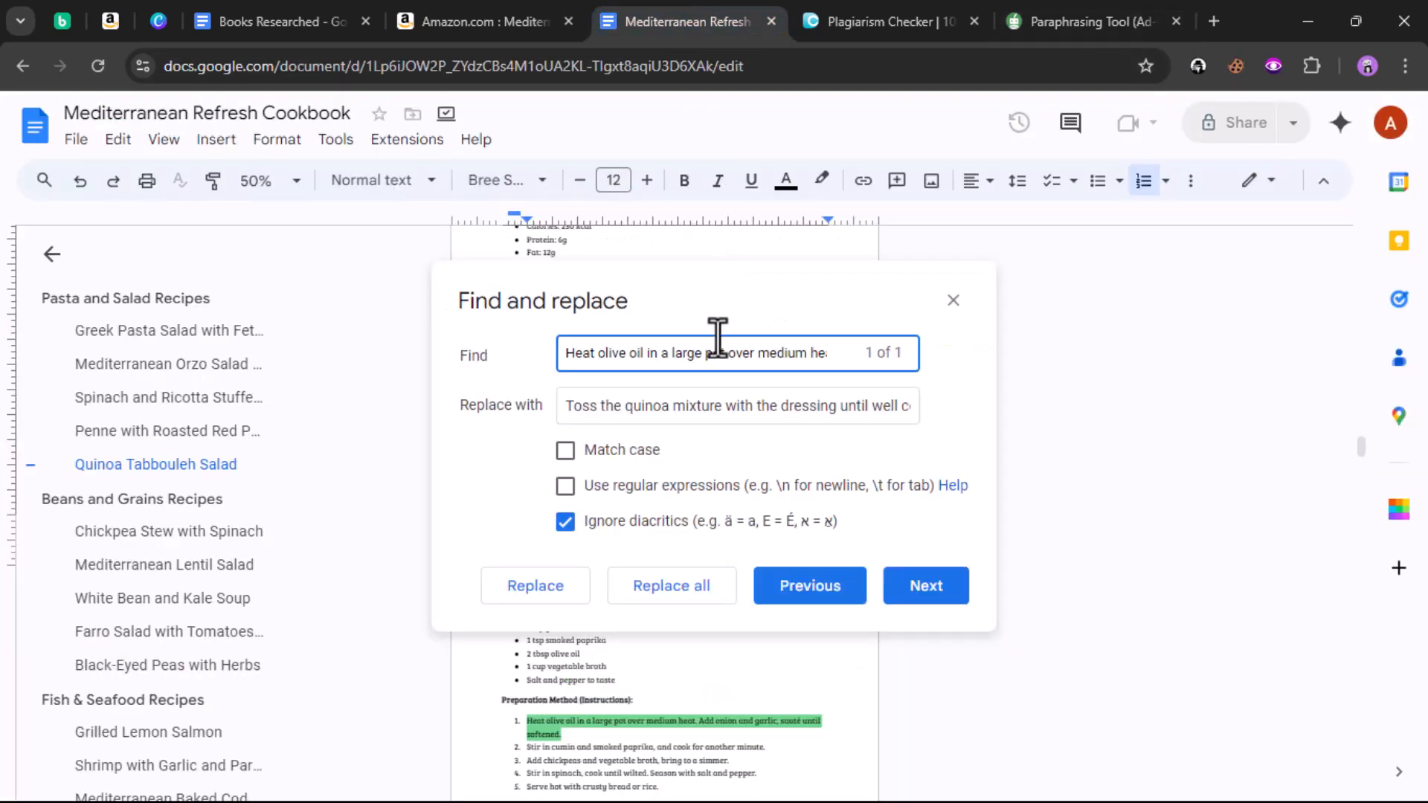
Step: Replace all with 'In a big saucepan, warm the olive oil over medium heat.'
triple_click(707, 415)
right_click(707, 415)
left_click(791, 167)
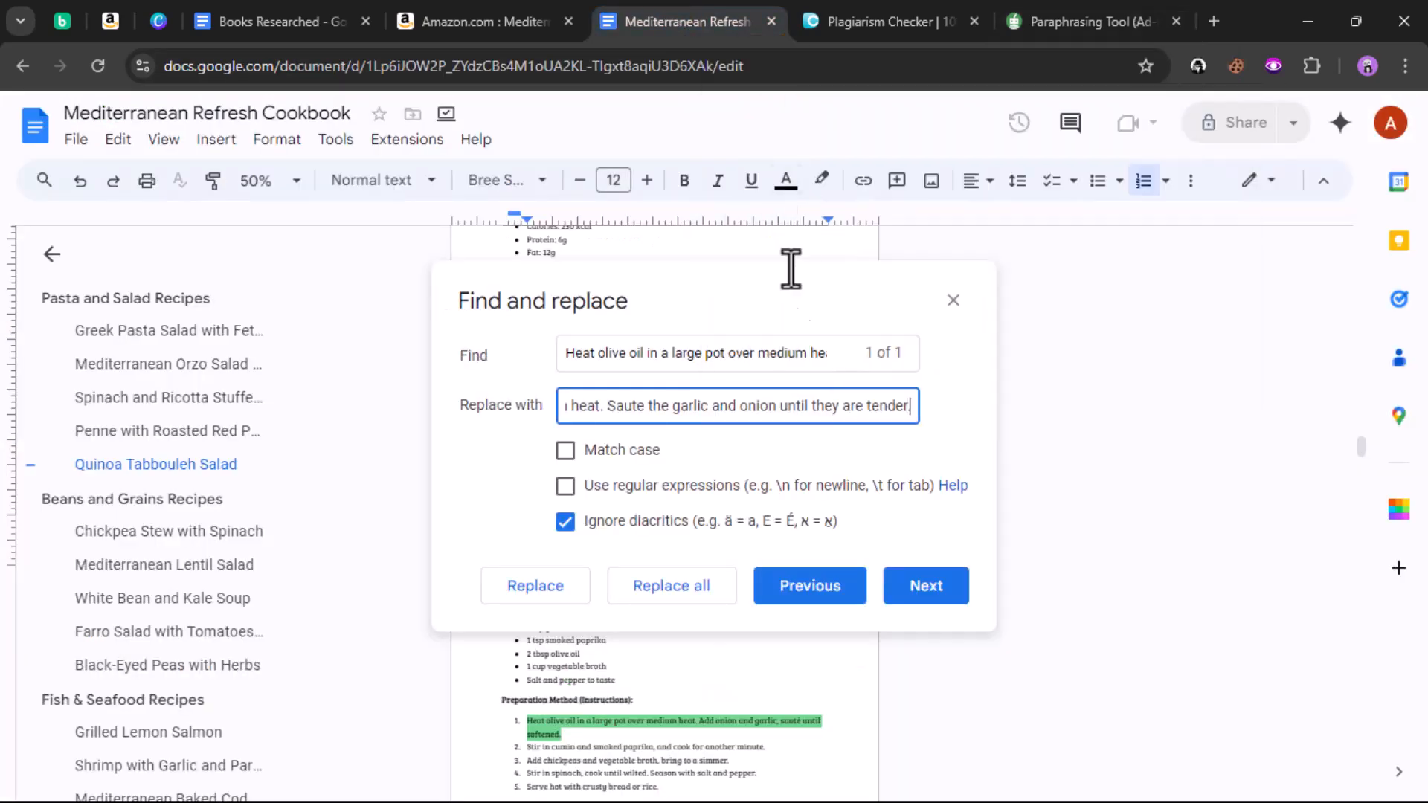
left_click(674, 588)
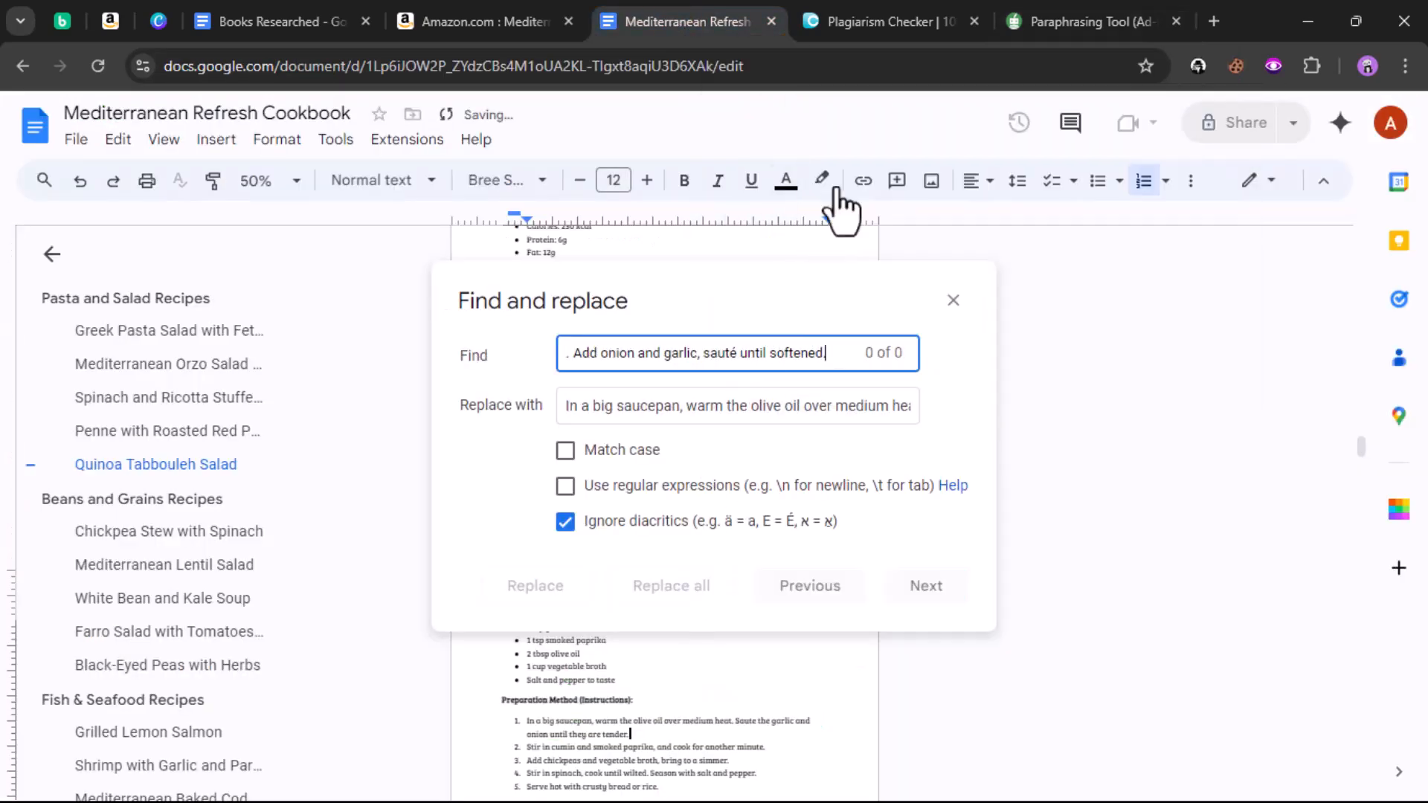
Step: Copy the flagged chickpeas-and-broth sentence from DupliChecker into the Docs Find field
left_click(869, 14)
scroll(364, 353, "down", 3)
left_click_drag(113, 256, 521, 257)
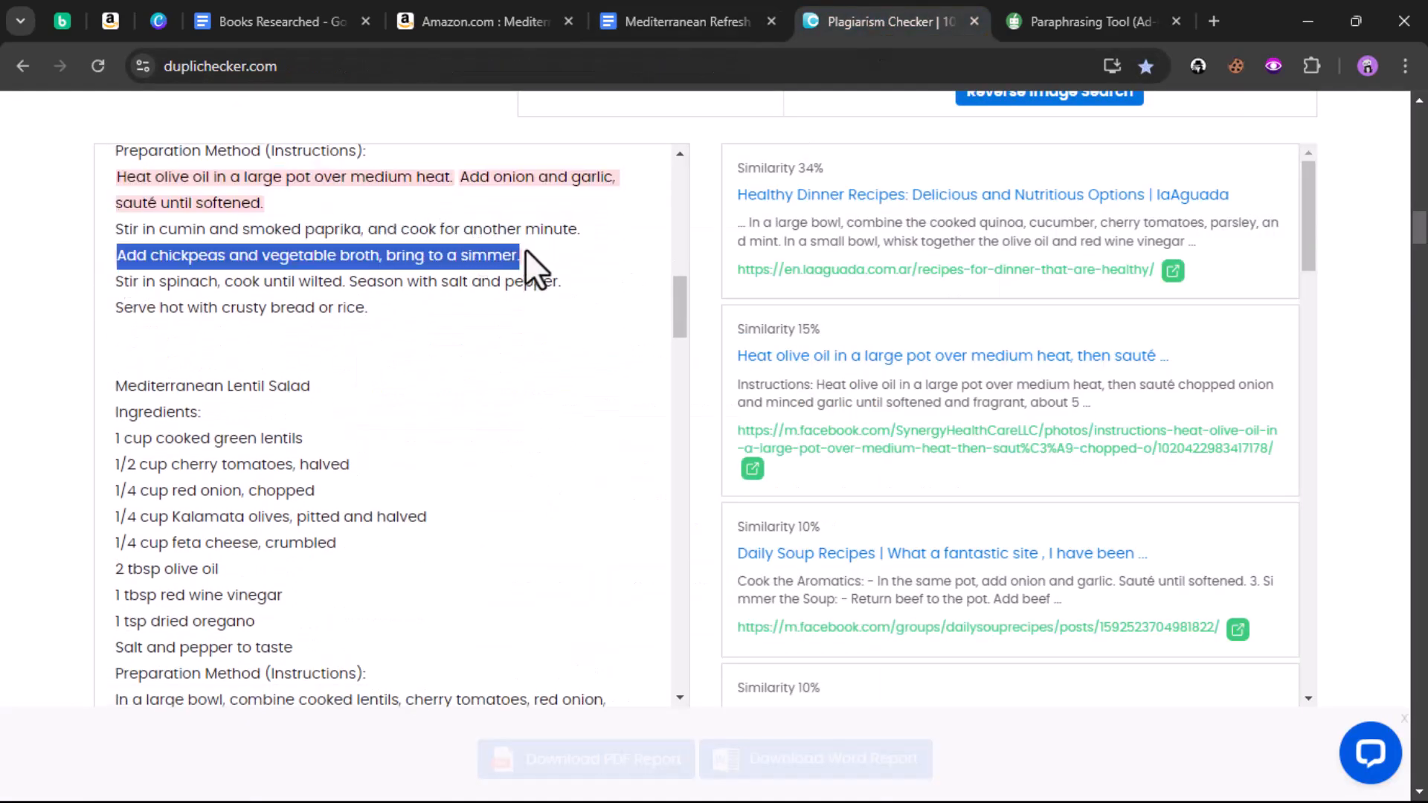
right_click(547, 270)
left_click(565, 281)
left_click(661, 22)
left_click(647, 353)
triple_click(654, 354)
right_click(659, 355)
left_click(699, 480)
Step: Paraphrase the chickpea sentence in QuillBot and copy the rewrite
left_click(1086, 21)
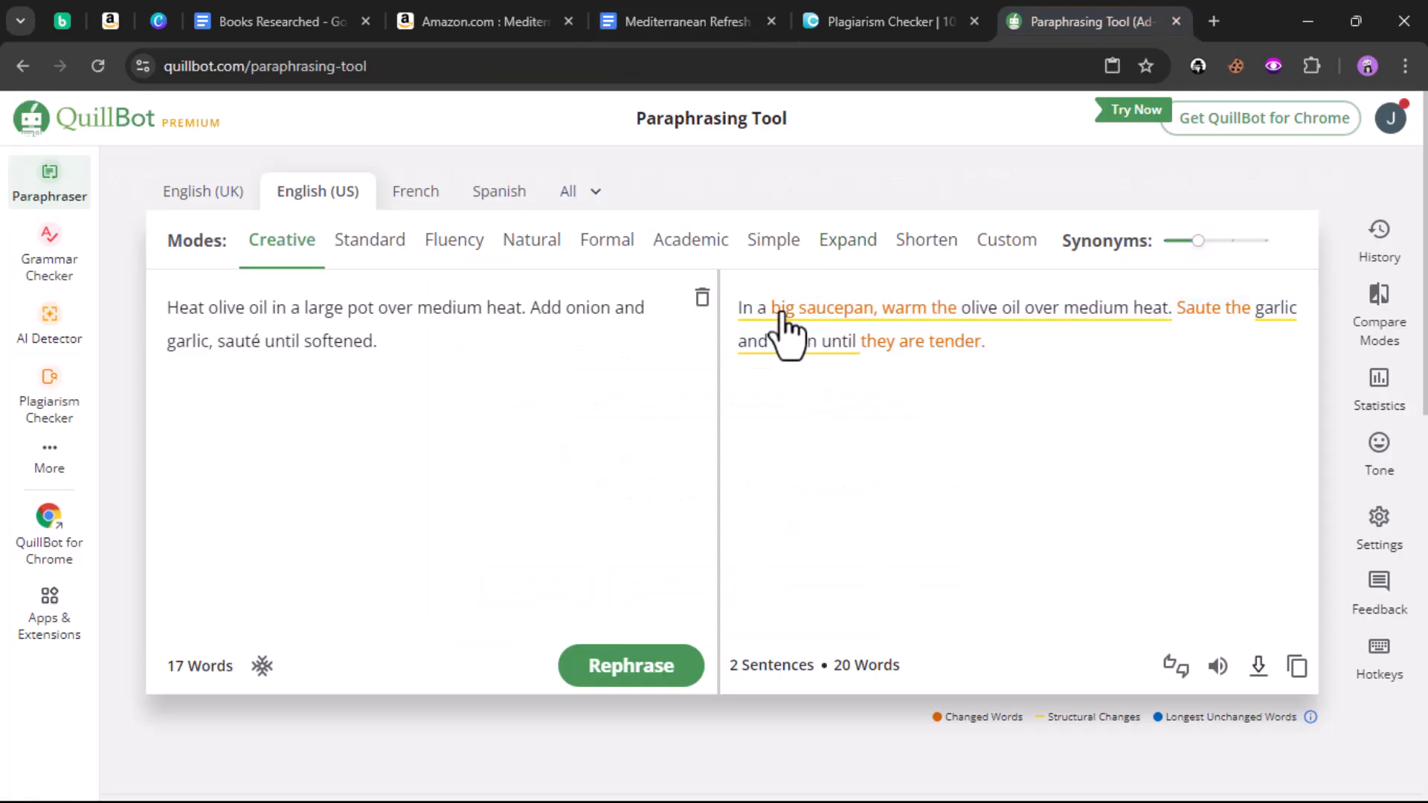
left_click(702, 297)
left_click(445, 481)
left_click(641, 664)
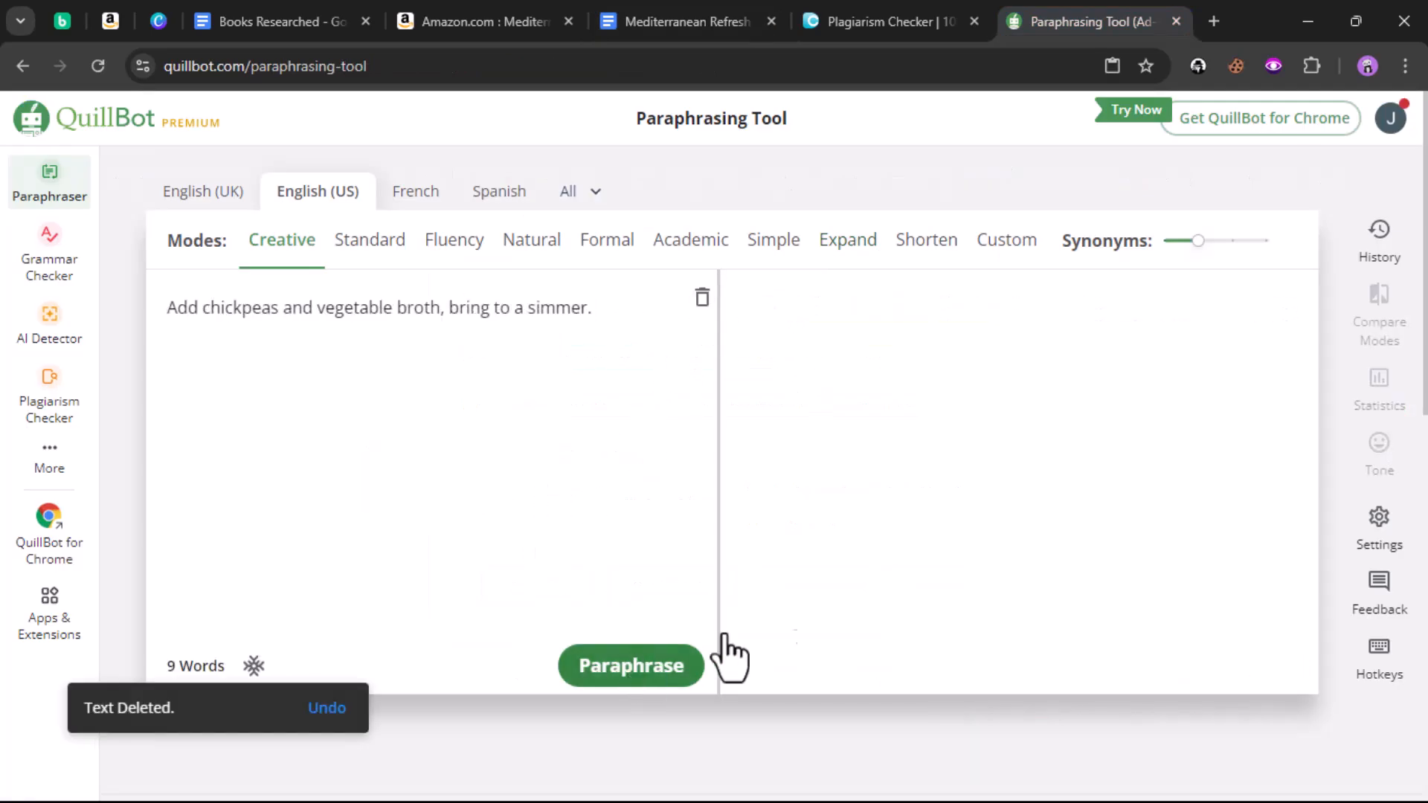
left_click(1295, 666)
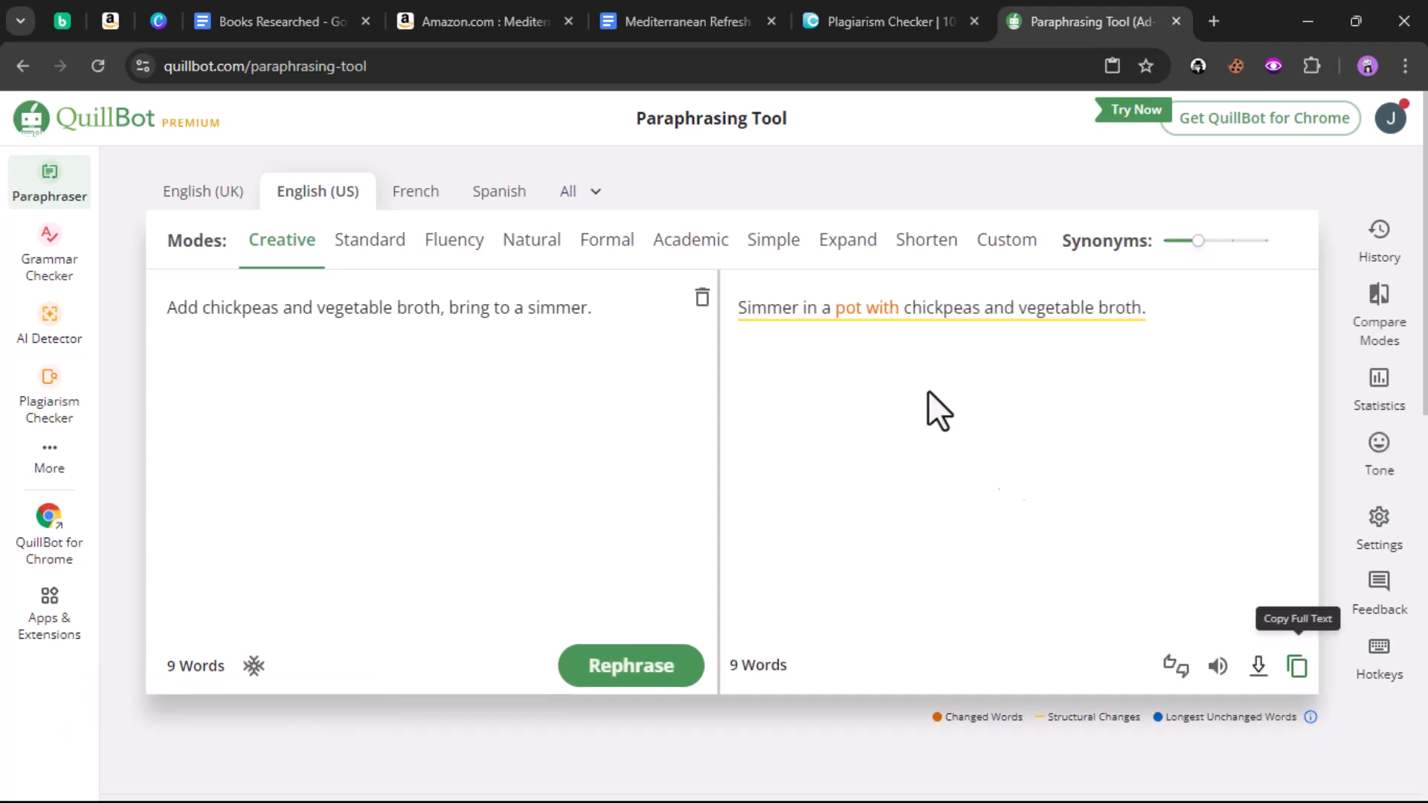
Step: Replace all with 'Simmer in a pot with chickpeas and vegetable broth.'
left_click(657, 26)
triple_click(691, 407)
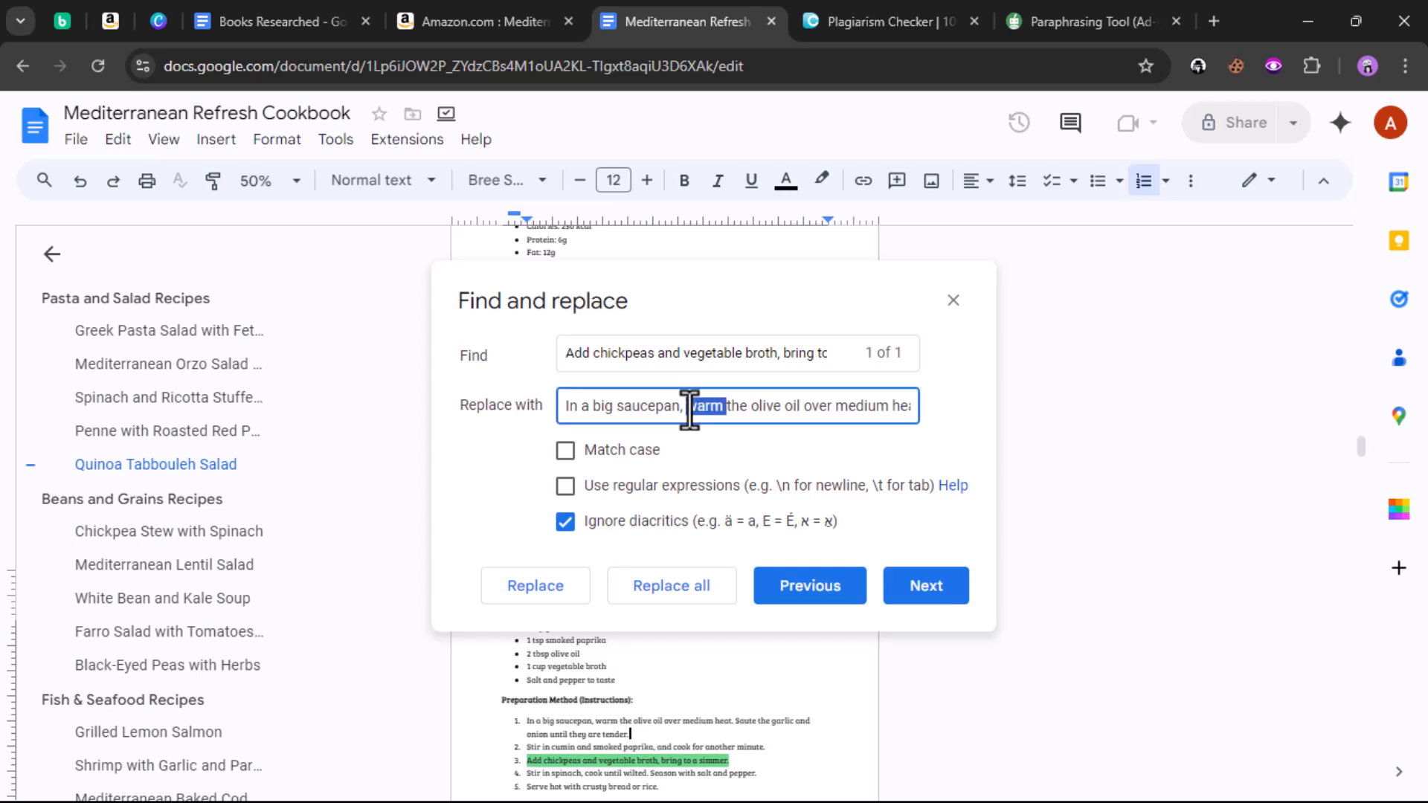
right_click(692, 404)
left_click(773, 532)
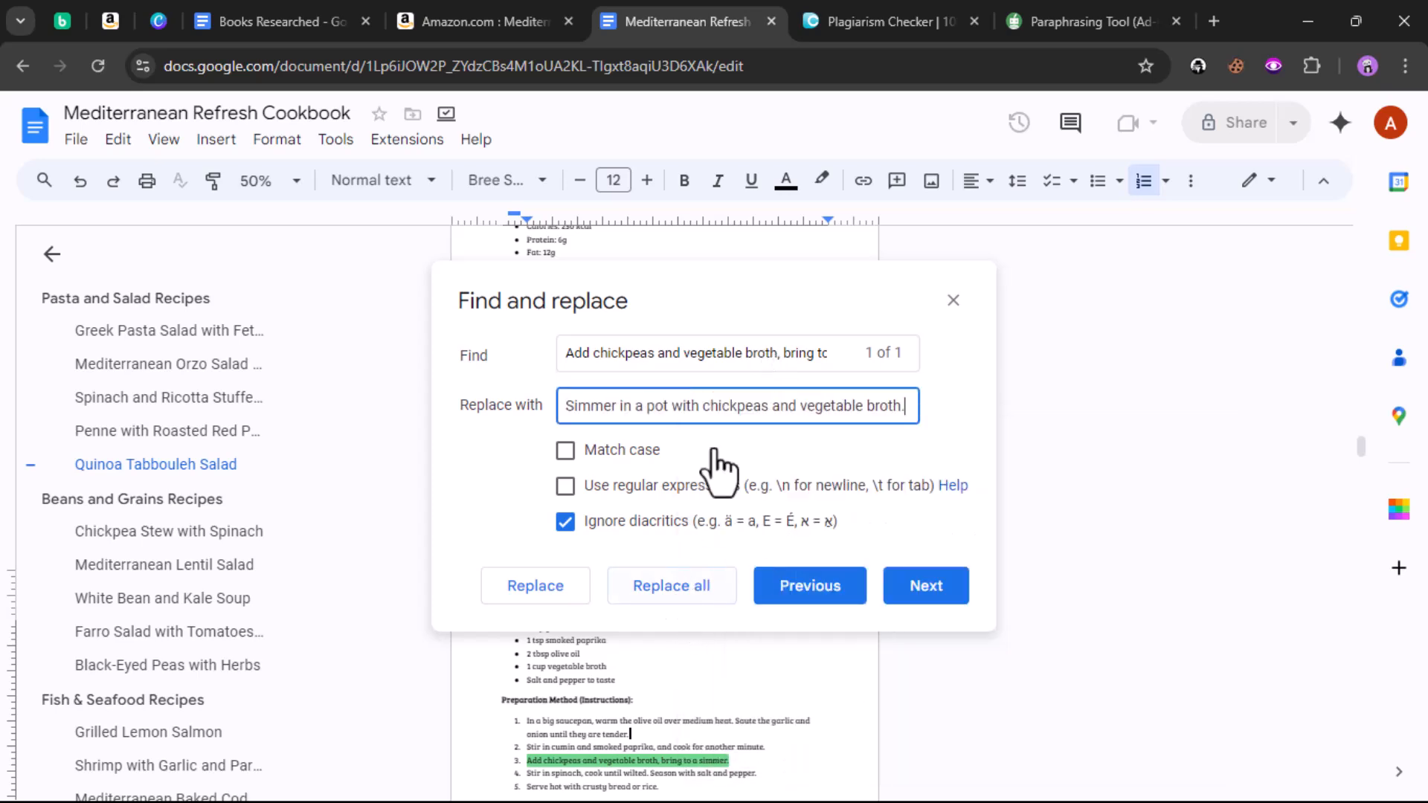
left_click(669, 585)
left_click(861, 6)
Step: Copy the flagged small-bowl whisking sentence from DupliChecker into the Docs Find field
scroll(235, 354, "down", 5)
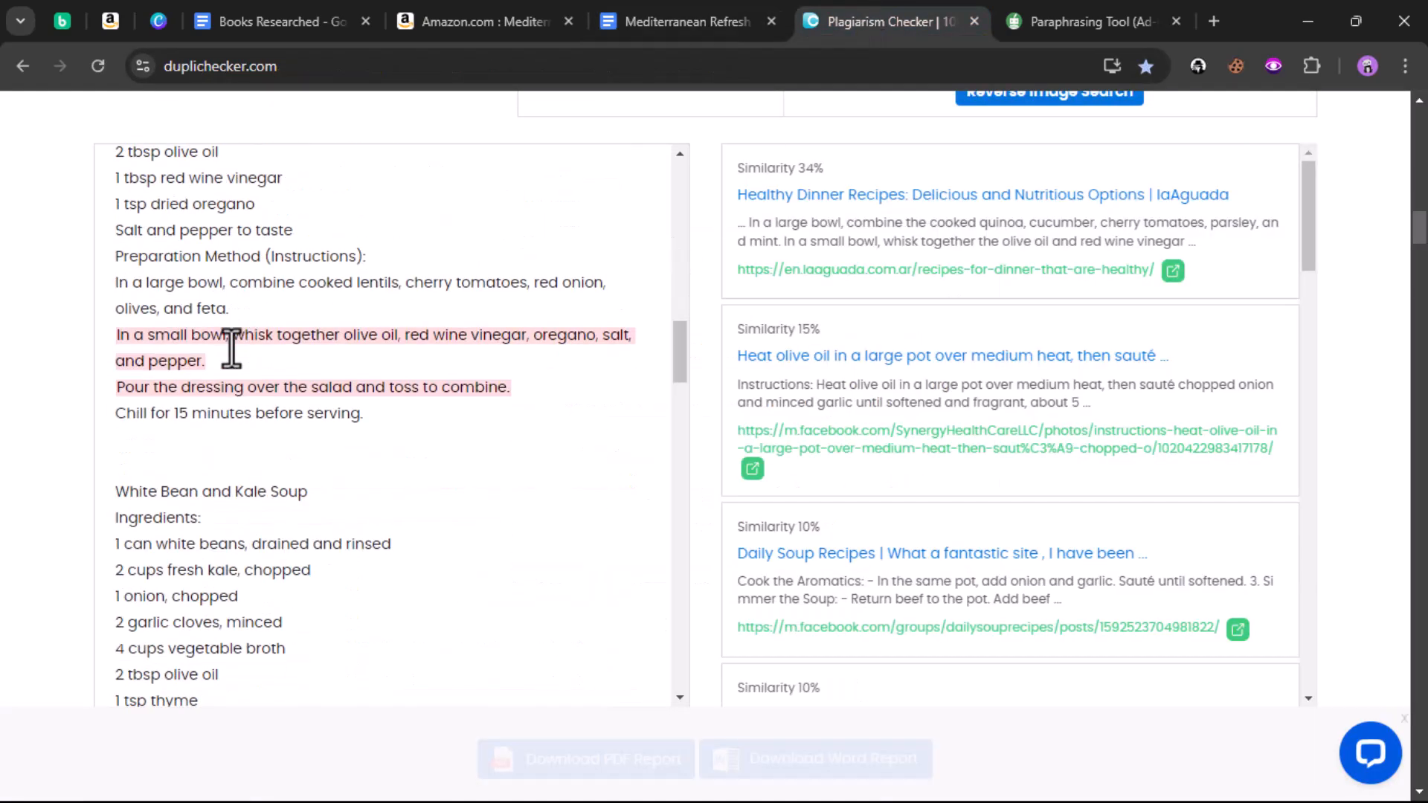
left_click_drag(112, 335, 187, 354)
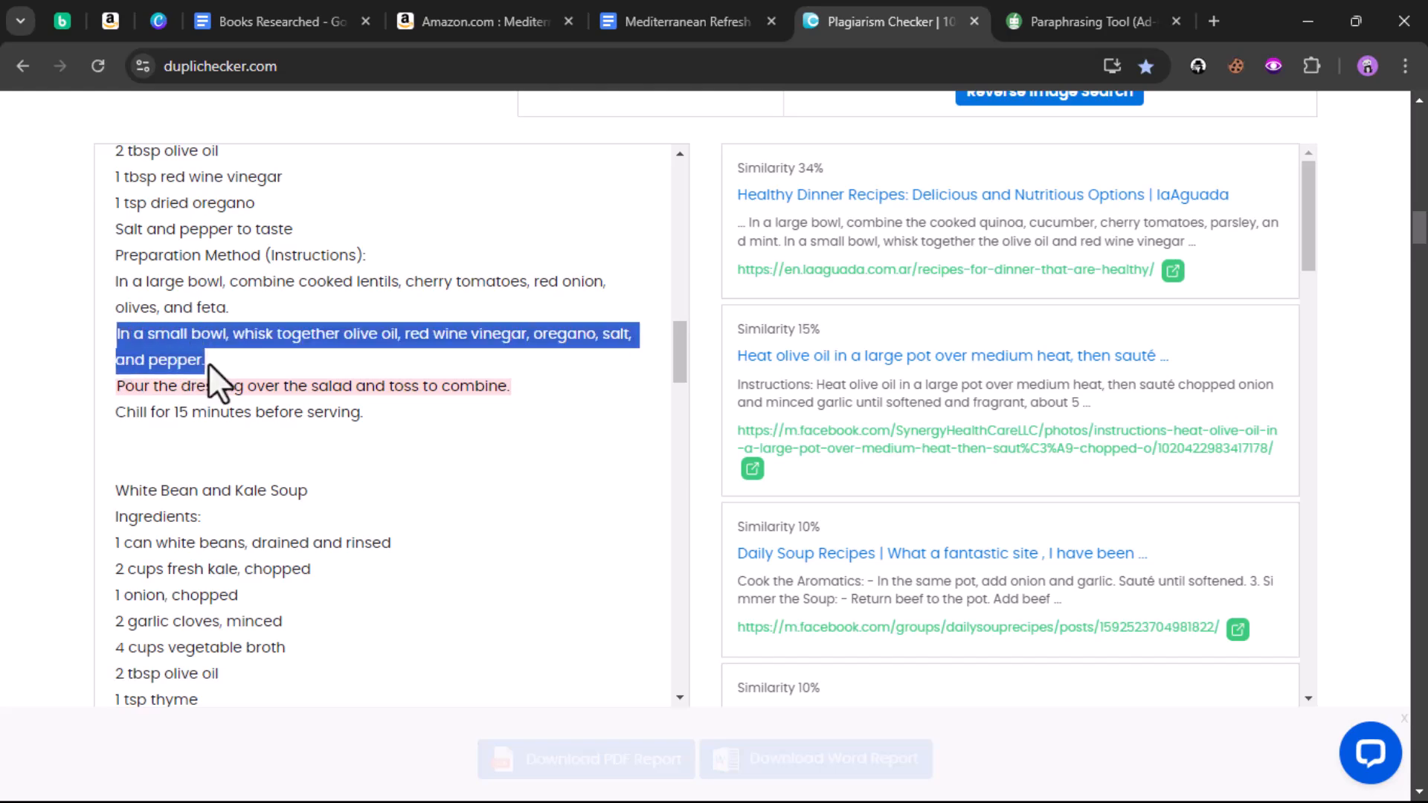
right_click(183, 349)
left_click(239, 374)
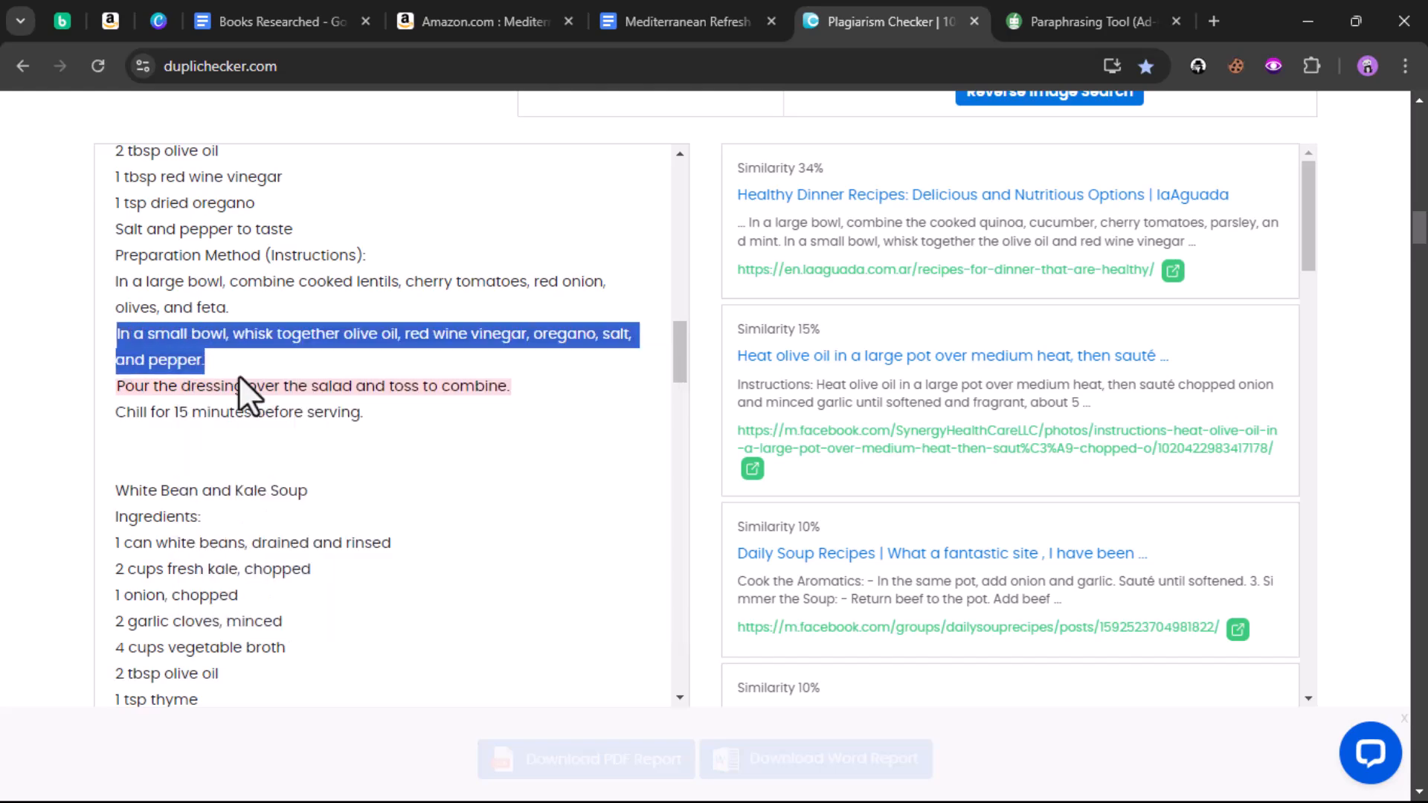
left_click(624, 37)
left_click(643, 366)
triple_click(641, 364)
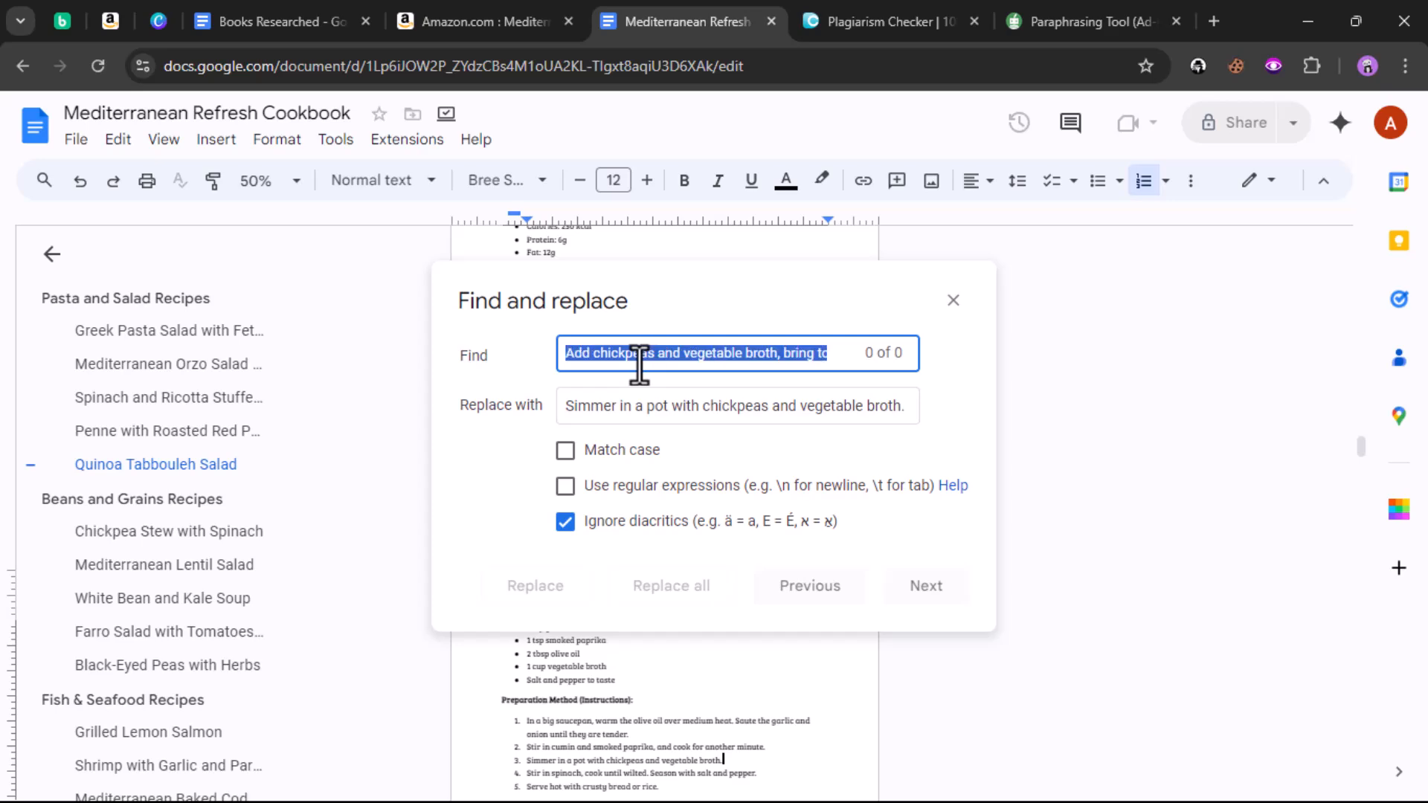
right_click(641, 365)
left_click(701, 488)
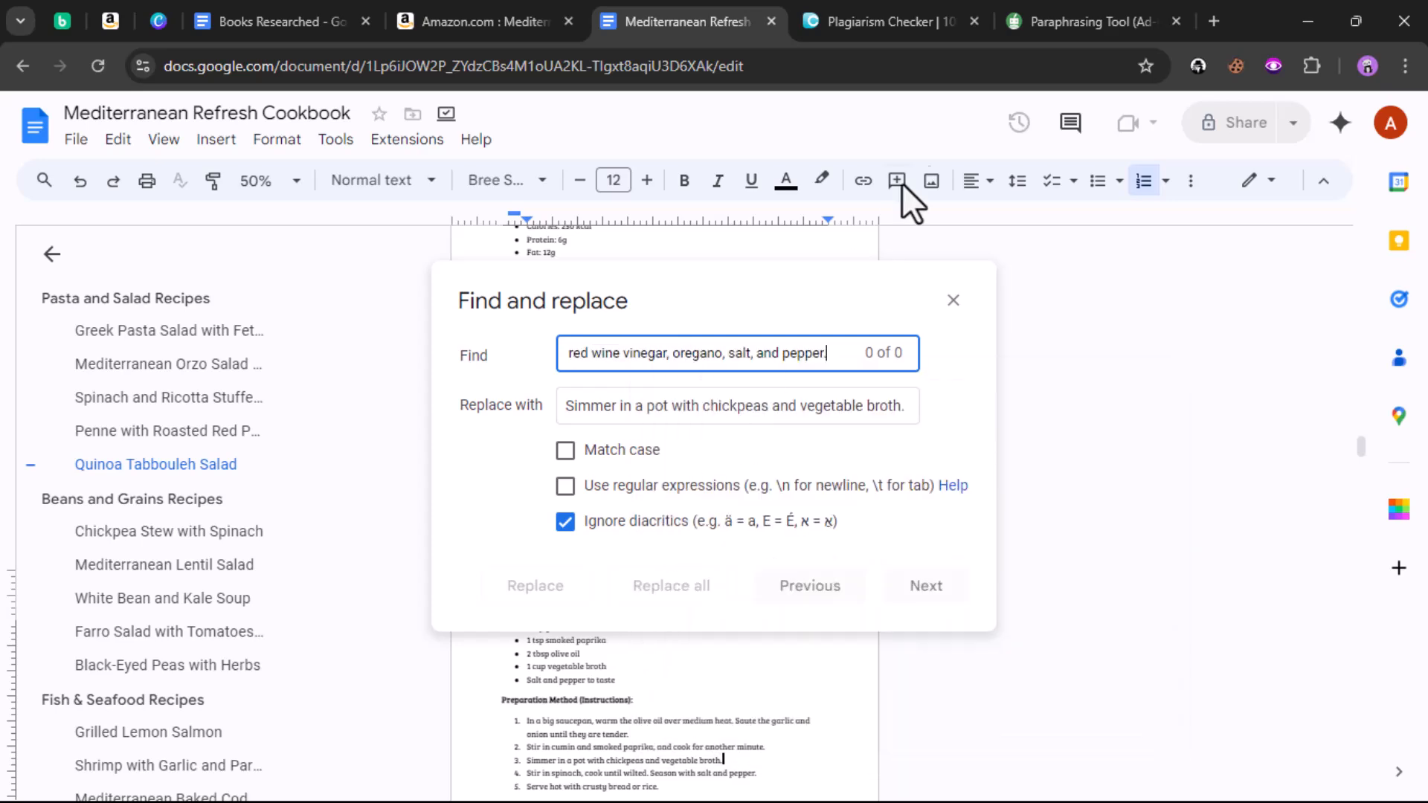
Step: Paraphrase it in QuillBot to 'Combine the olive oil, red wine vinegar, oregano, salt, and pepper…' and copy
left_click(1052, 15)
left_click(702, 298)
left_click(446, 513)
left_click(628, 666)
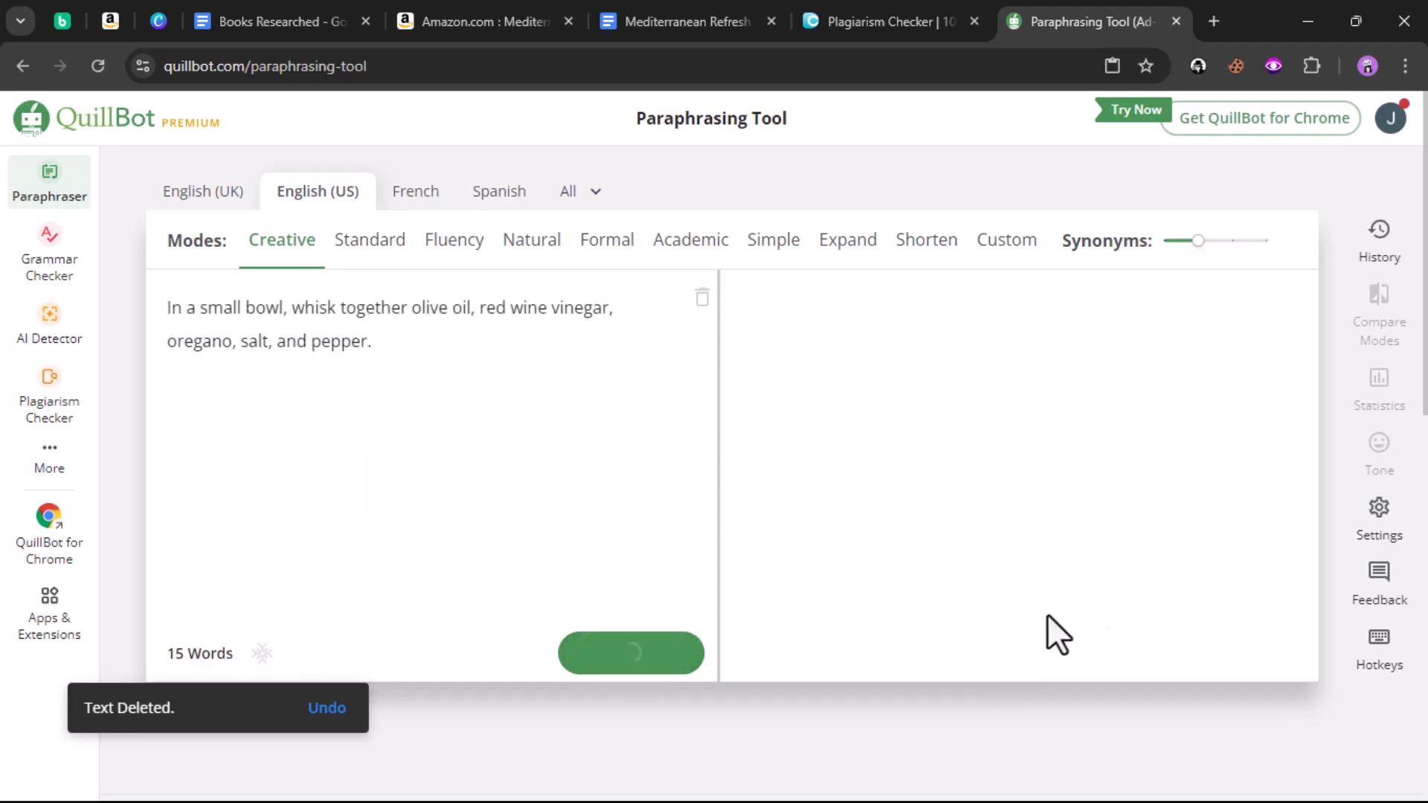
left_click(1293, 667)
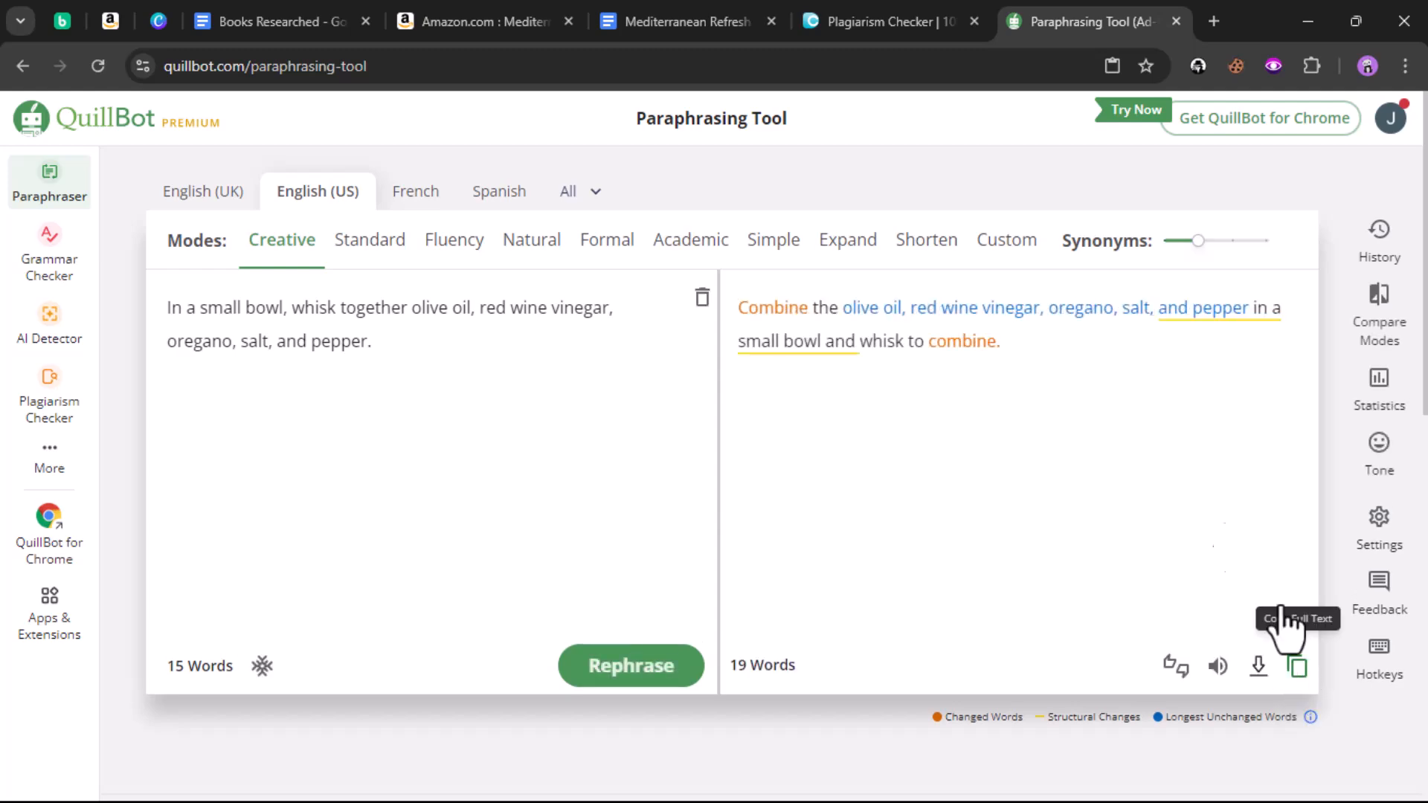
Step: Paste the whisking paraphrase into Replace with and replace every match in the cookbook
left_click(676, 21)
left_click(704, 405)
triple_click(704, 406)
right_click(697, 417)
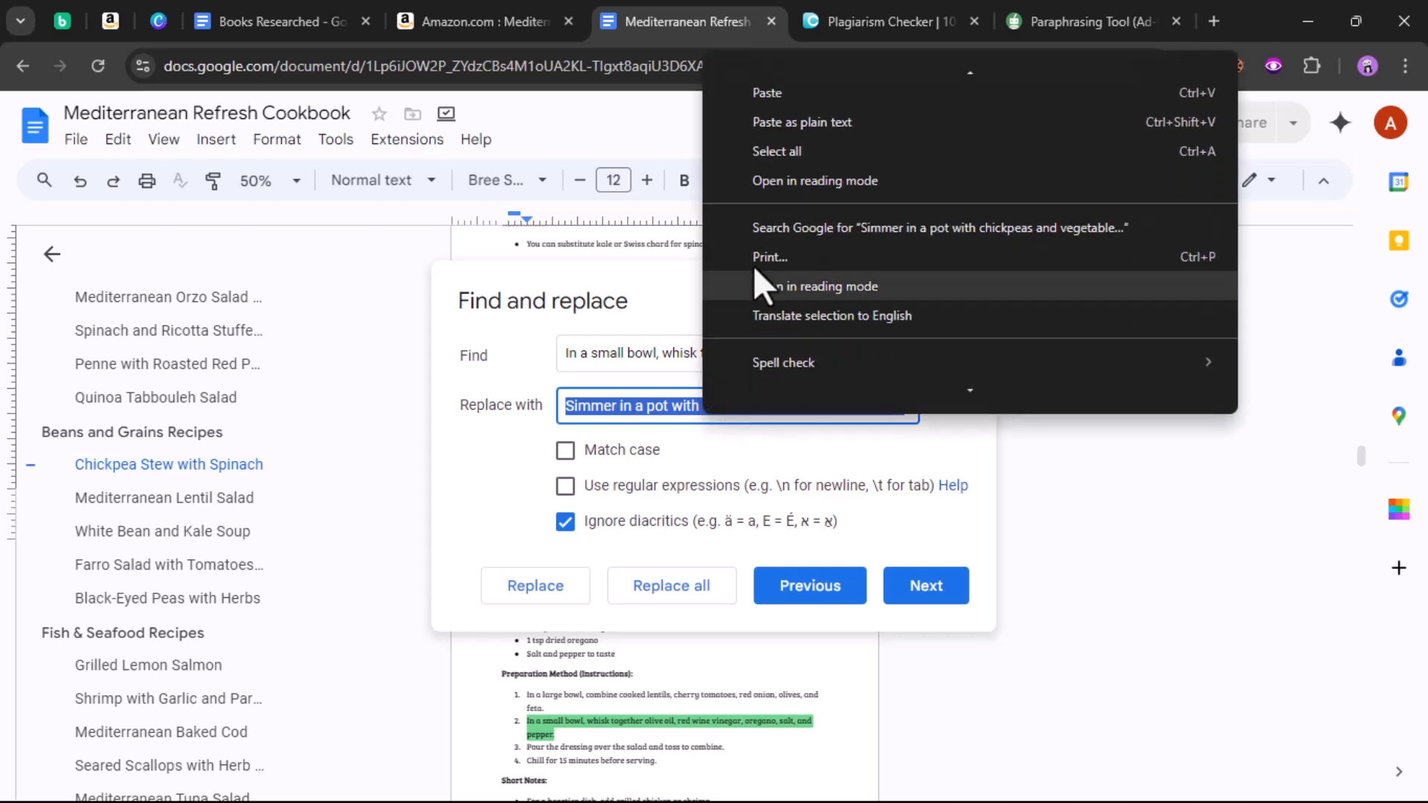
left_click(744, 101)
left_click(943, 383)
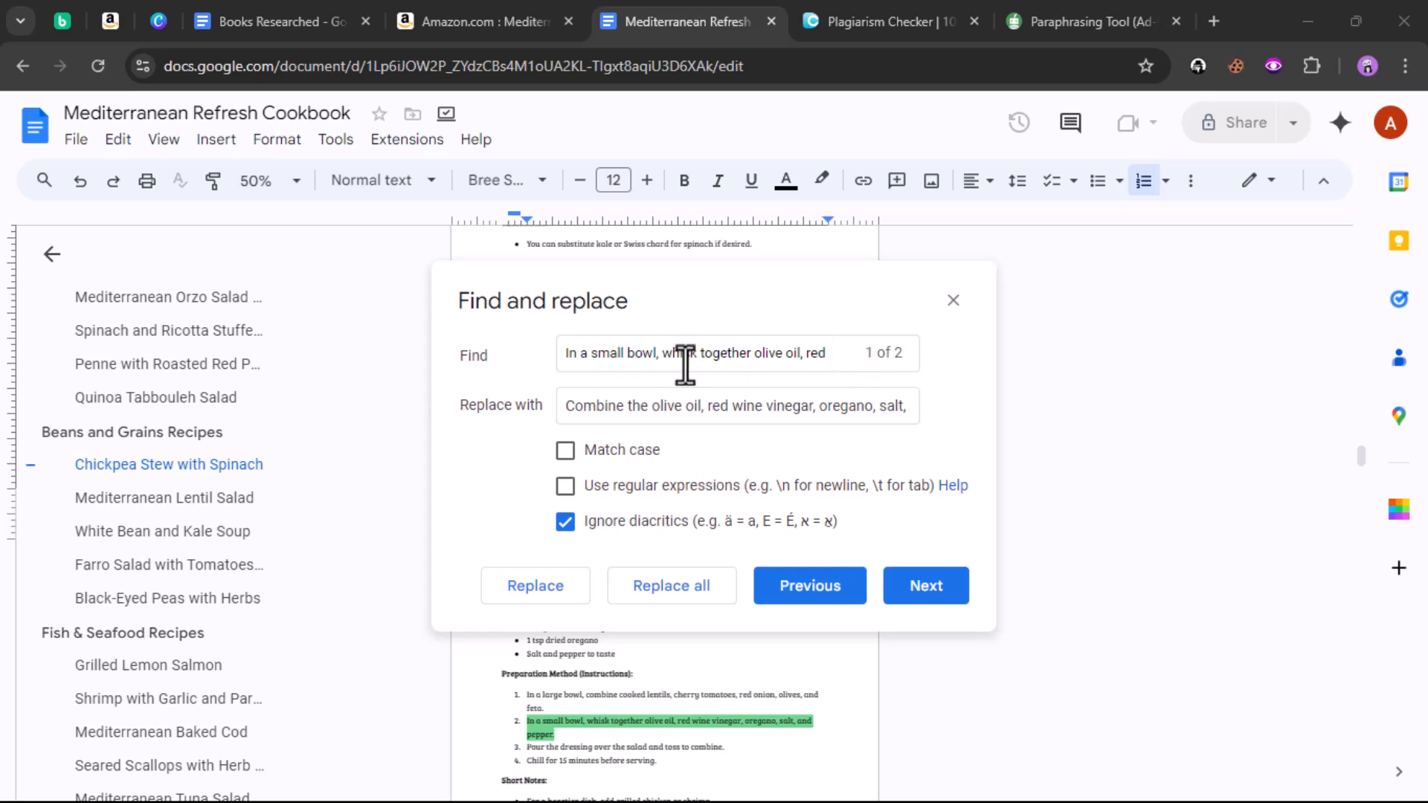
left_click(604, 406)
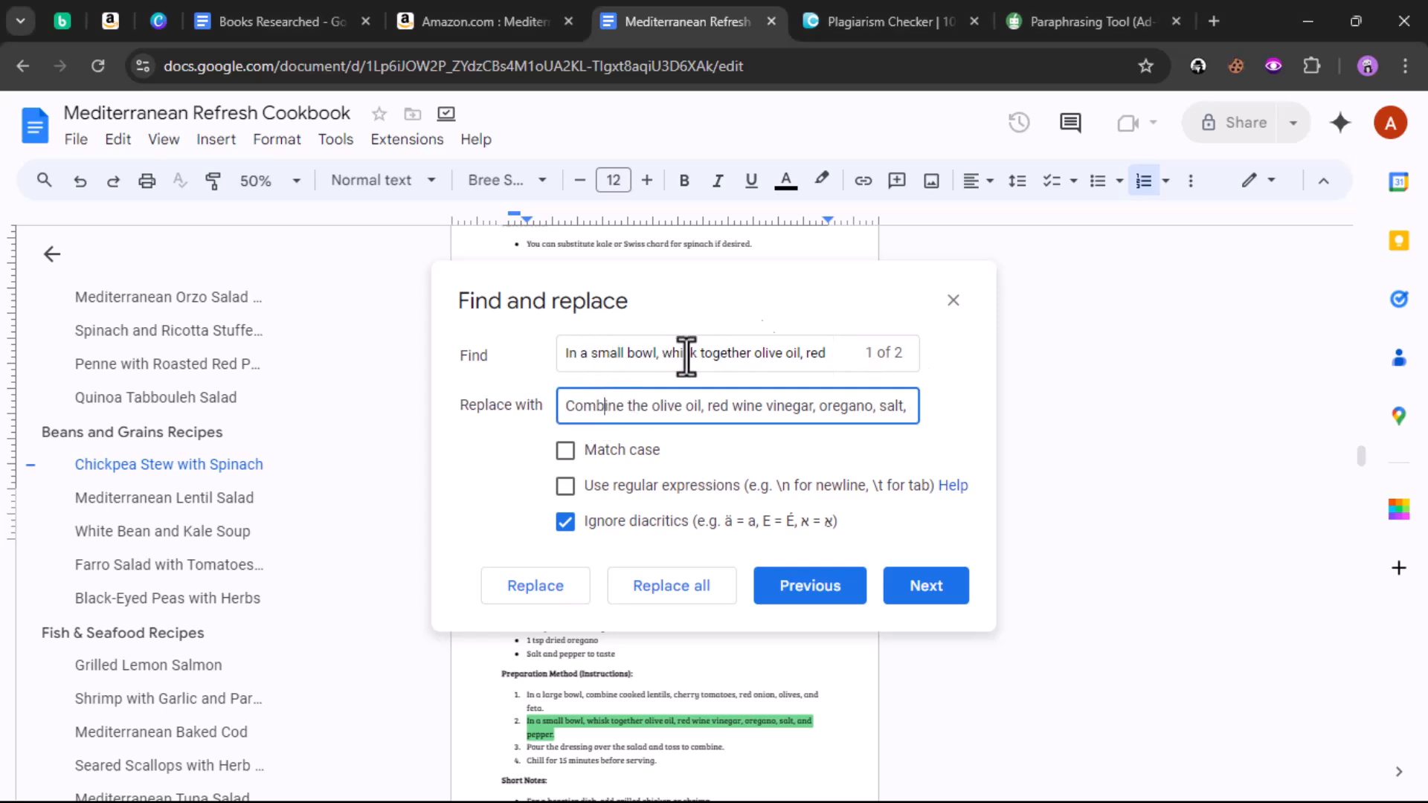
left_click(1043, 16)
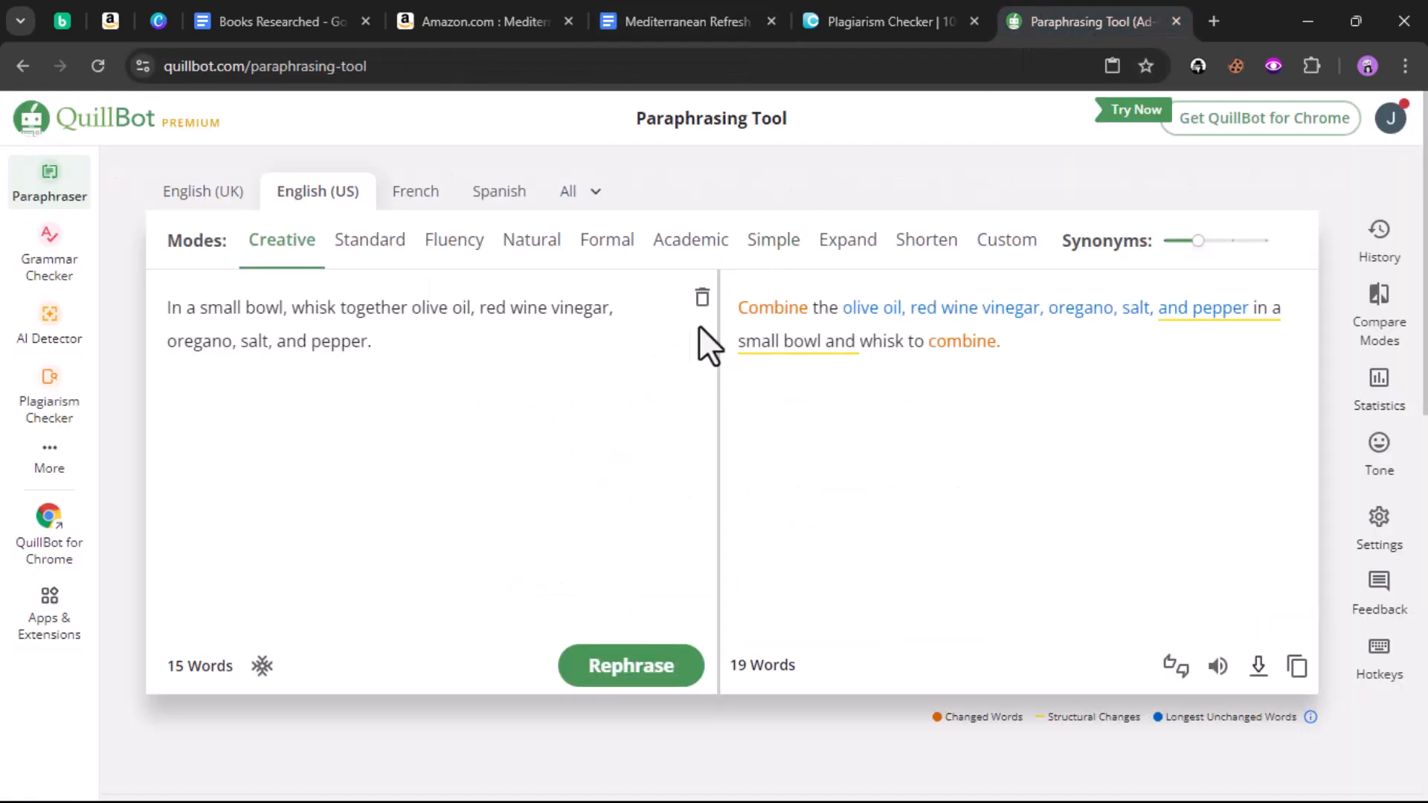
left_click(685, 20)
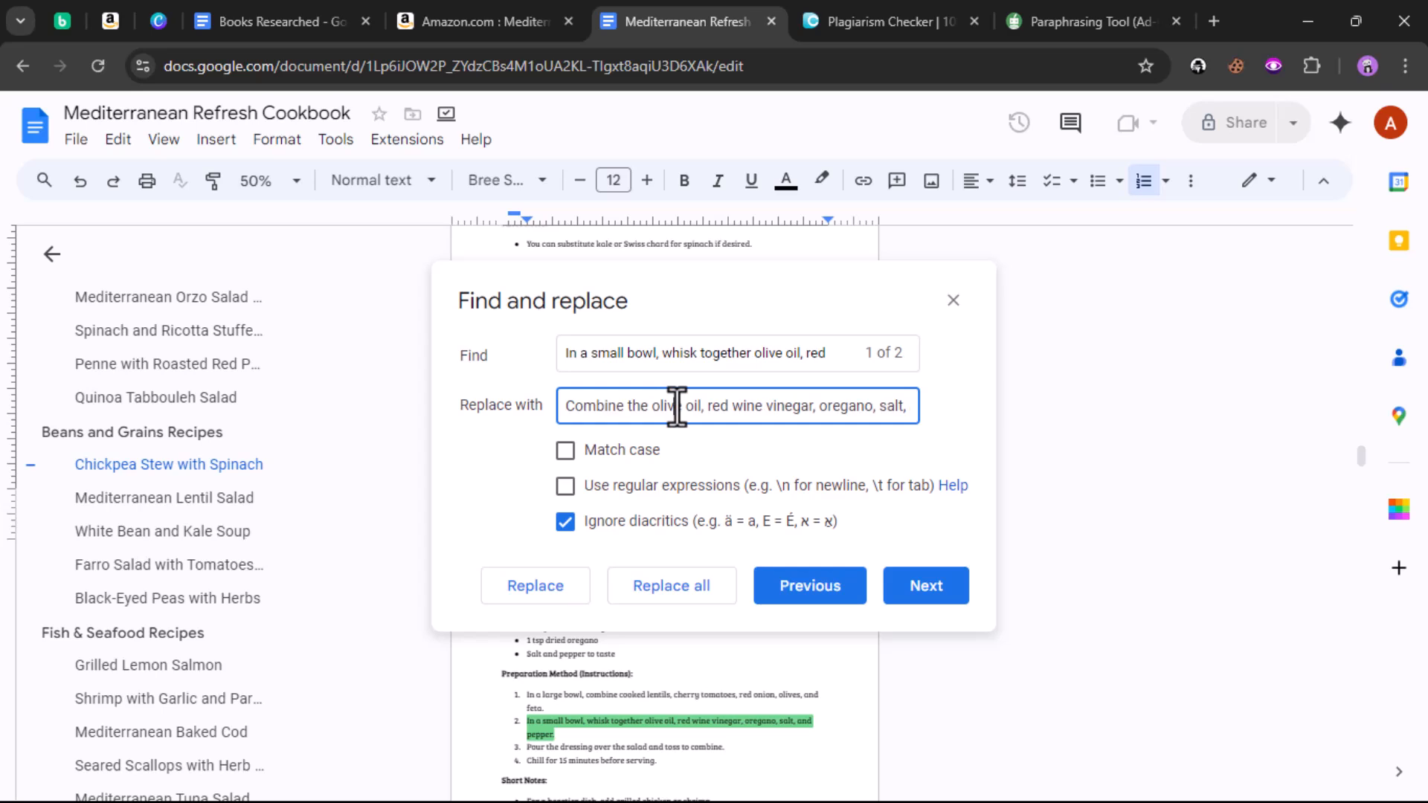
left_click(664, 587)
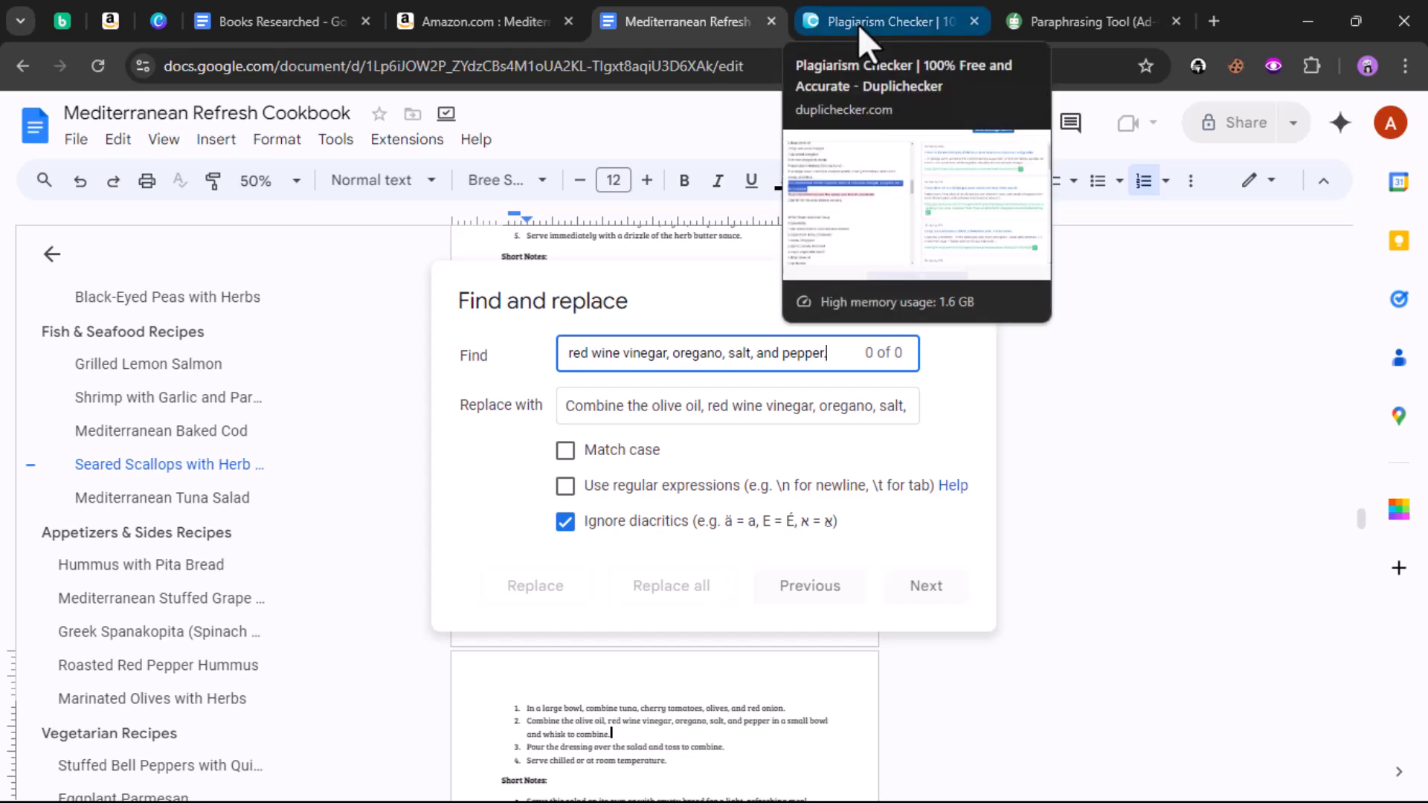
key("BackSpace")
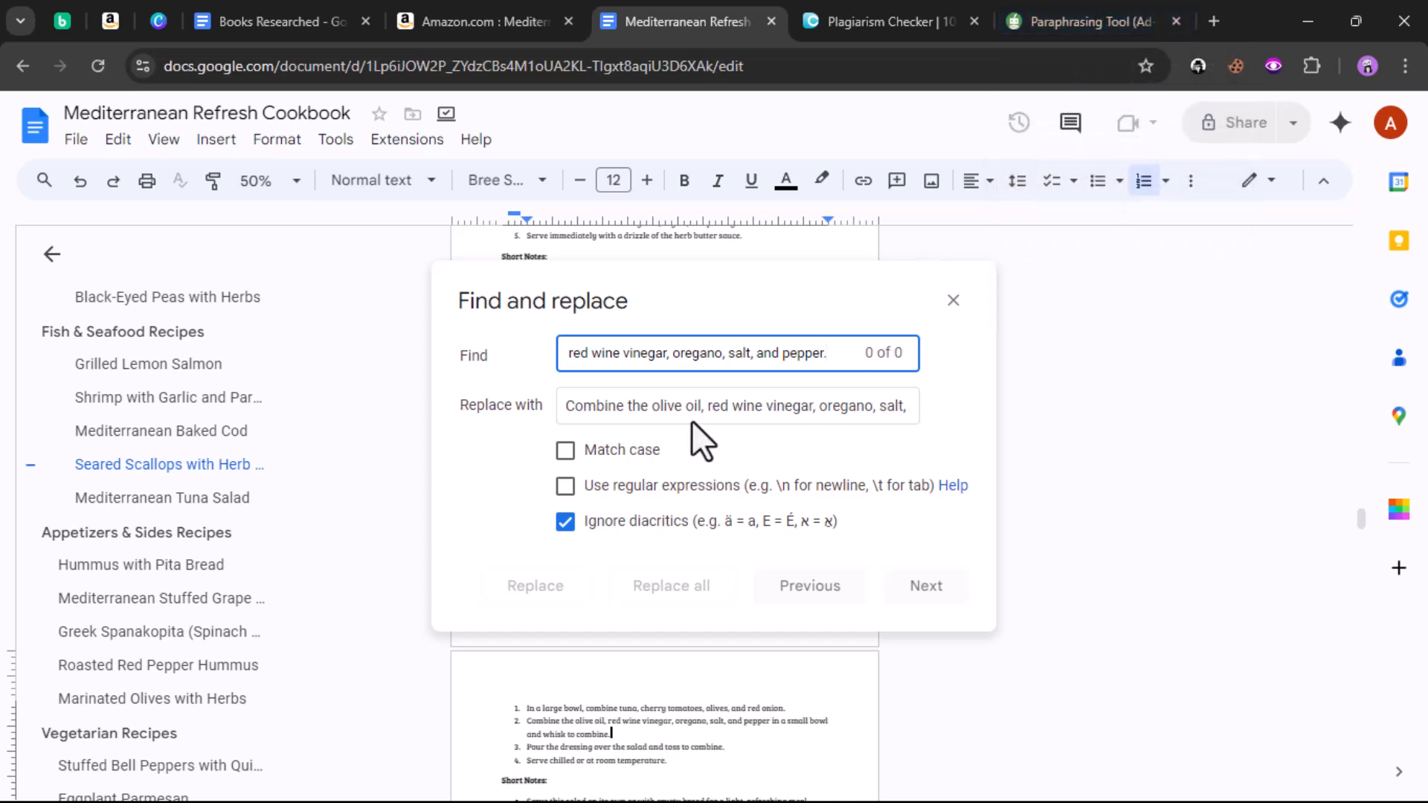
key("BackSpace")
type(".")
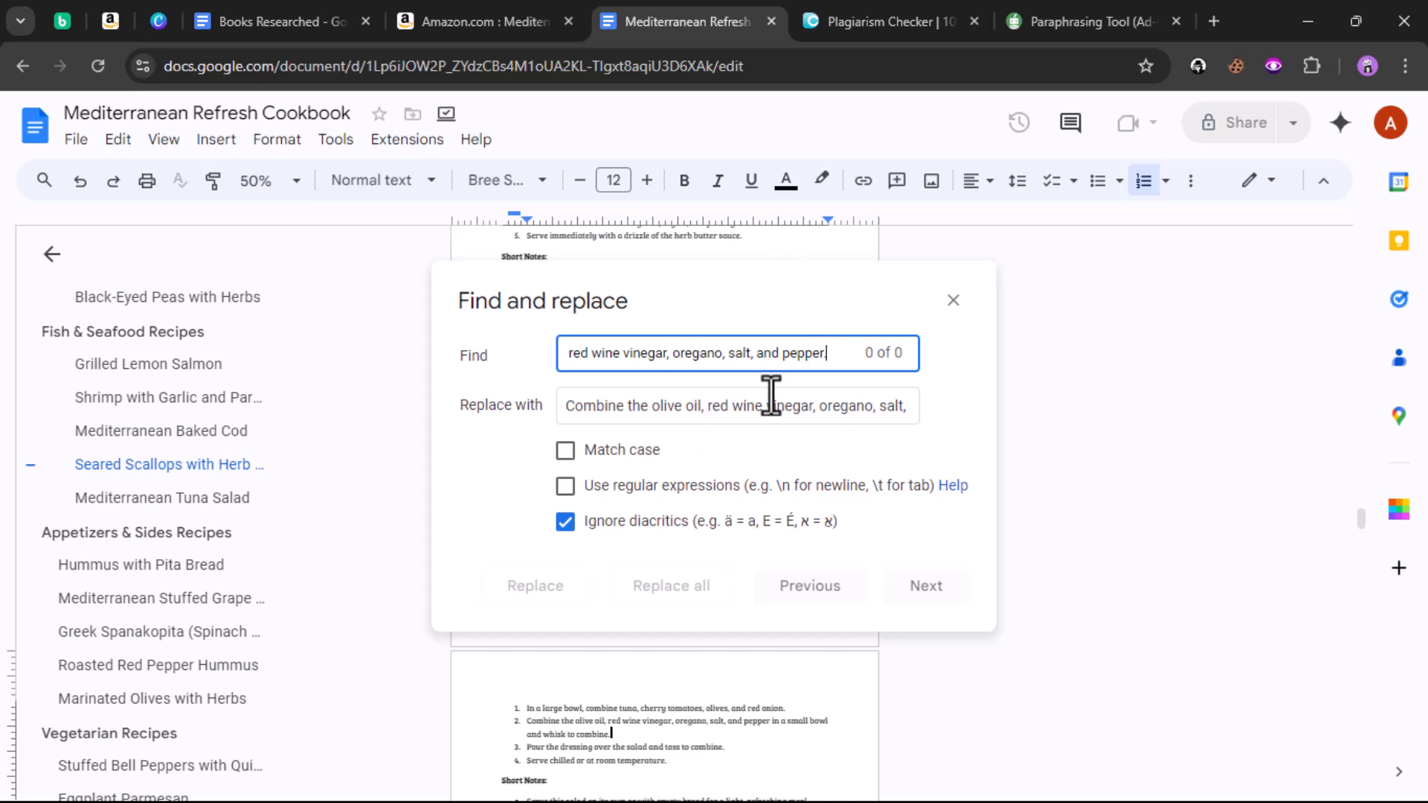